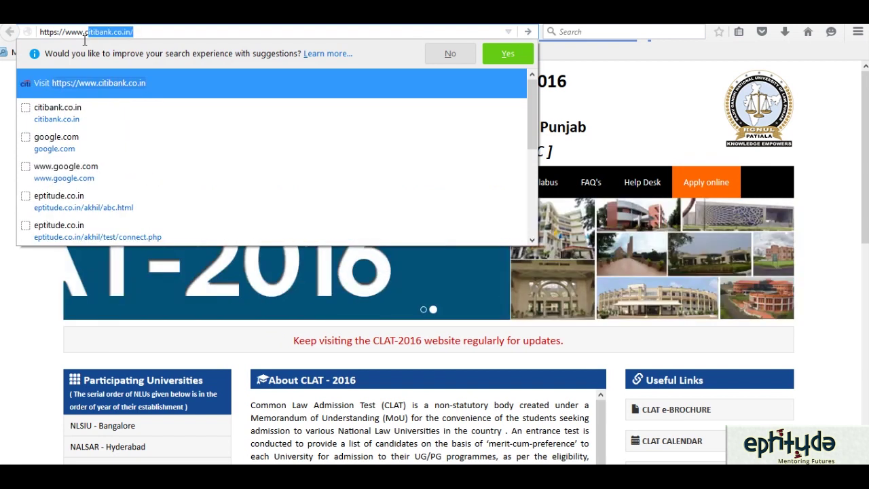
type("la")
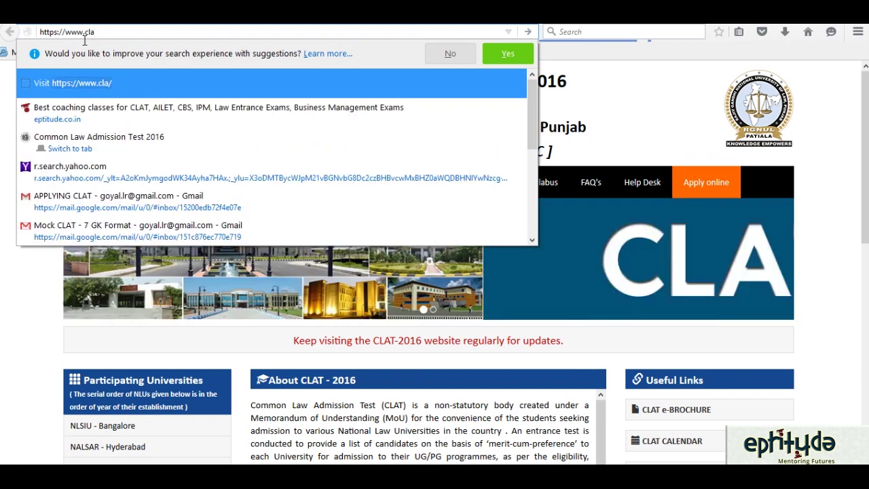
type("t.ac.in")
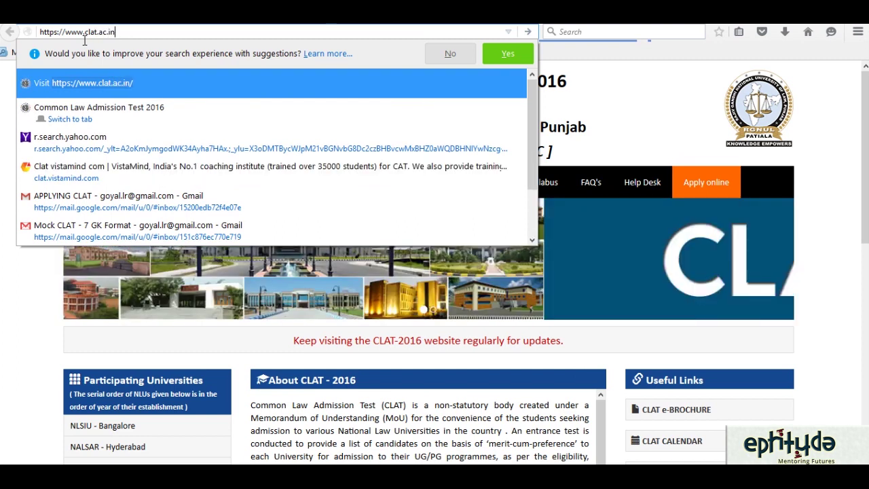
key("Return")
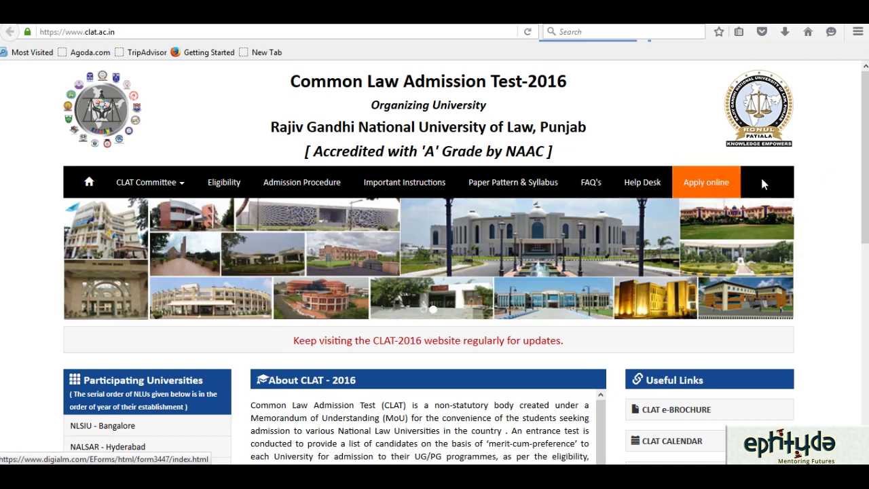
- Go to 'Apply online' and choose 'Register Youself' to begin a new applicant registration
scroll(863, 175, "down", 1)
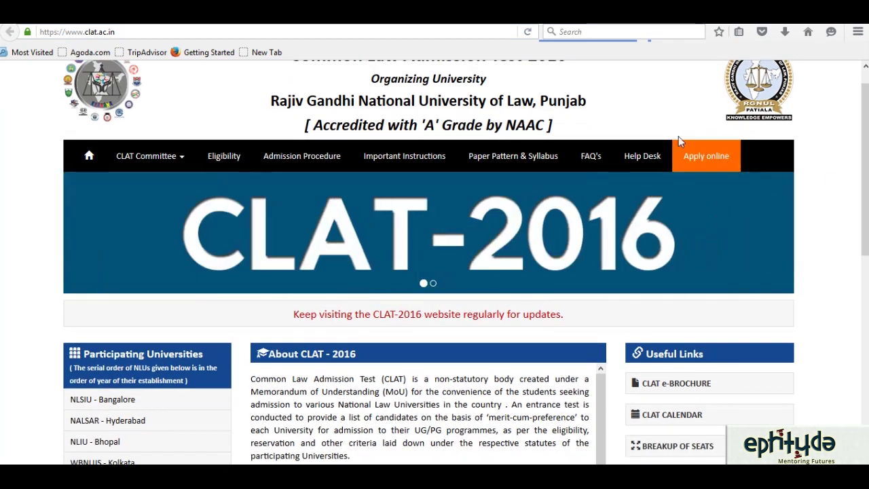
left_click(692, 155)
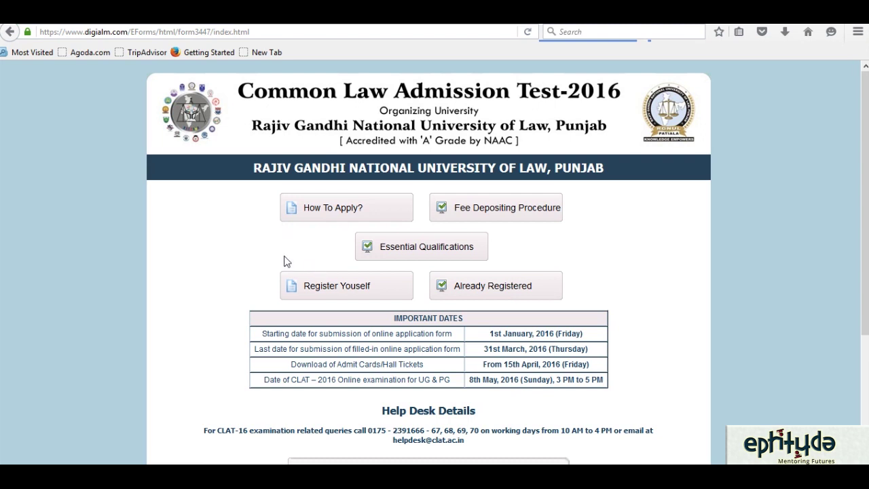
left_click(331, 291)
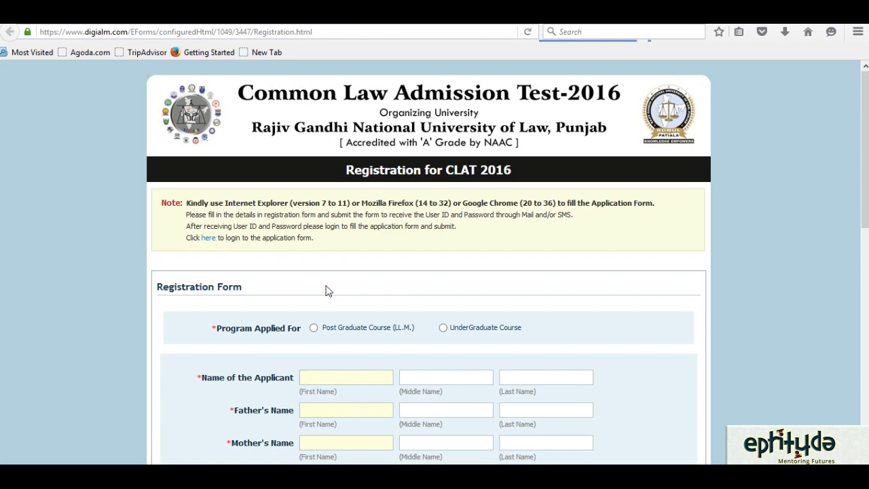
- Choose UnderGraduate Course as the course to apply for
scroll(867, 196, "down", 1)
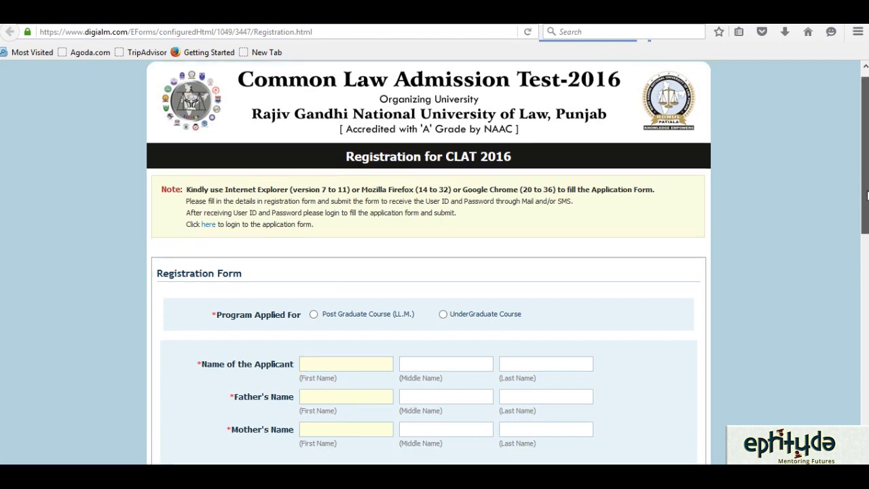
scroll(867, 196, "down", 2)
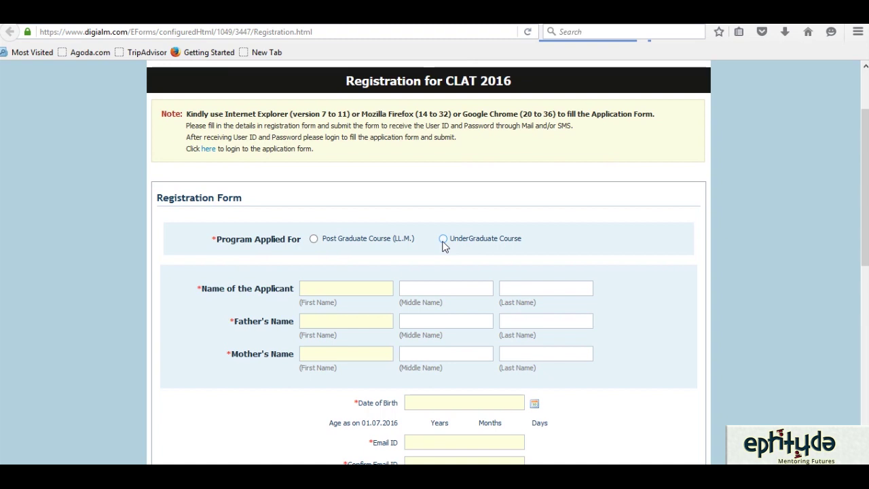
left_click(443, 241)
- Enter the first and last names of the applicant, the father and the mother
left_click(324, 291)
type("DANISH")
key("Tab")
type("XYZ")
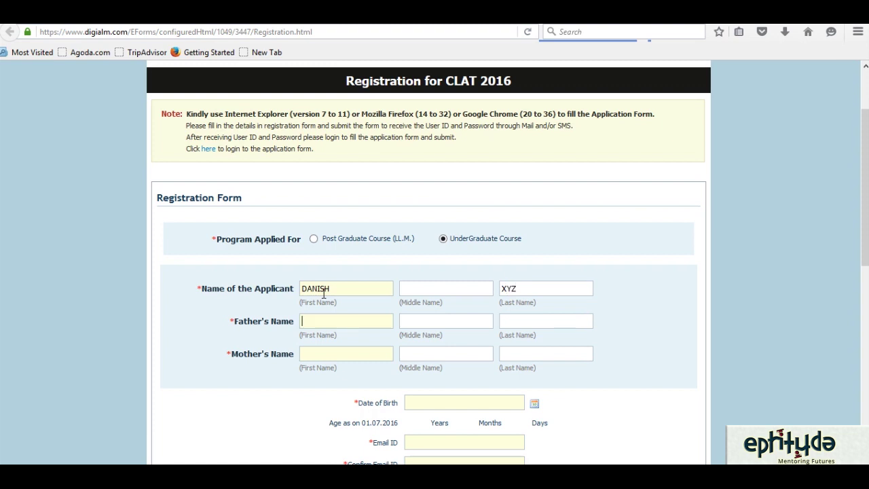
type("ABC")
key("Tab")
key("Tab")
type("PQRS")
type("RTY")
key("Tab")
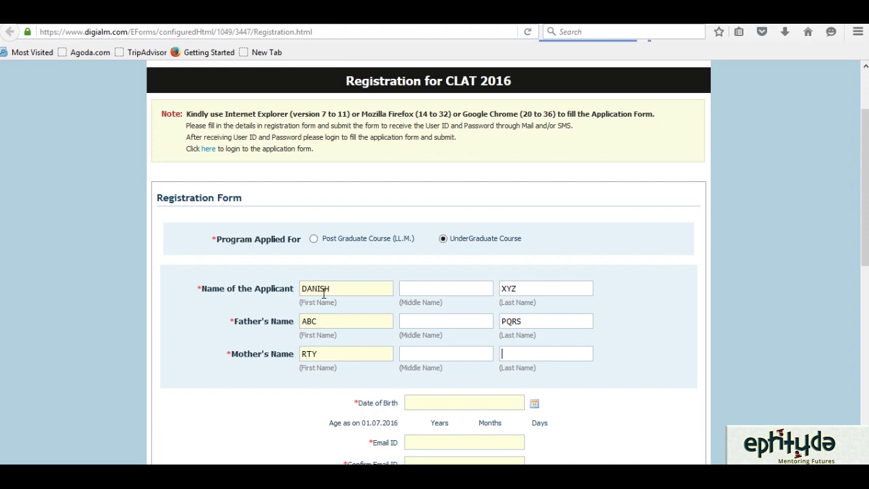
key("Tab")
type("QWE")
left_click_drag(866, 189, 866, 250)
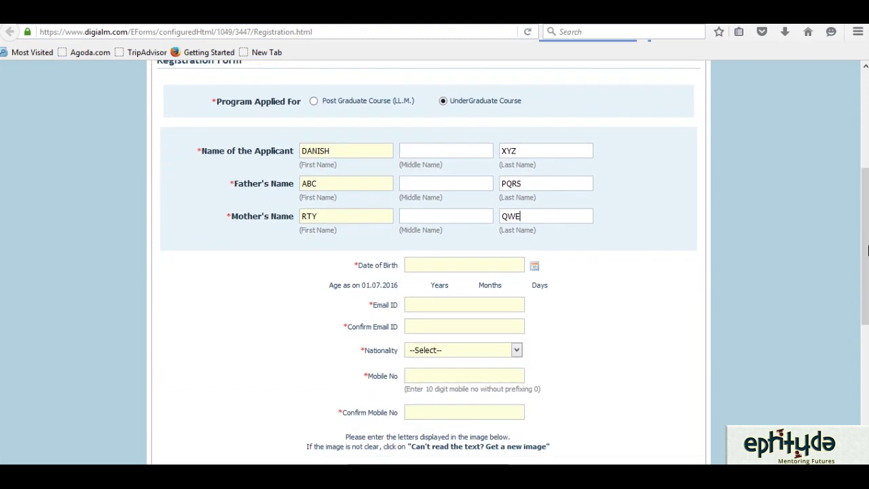
left_click(541, 270)
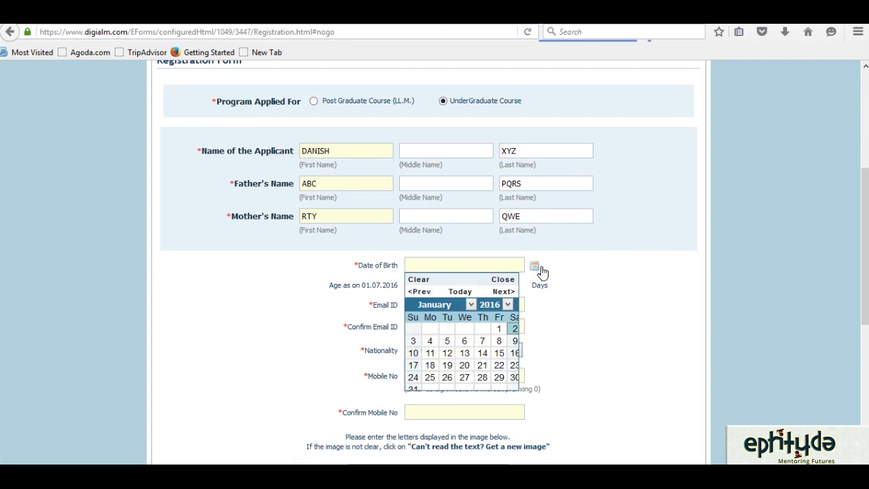
left_click(508, 304)
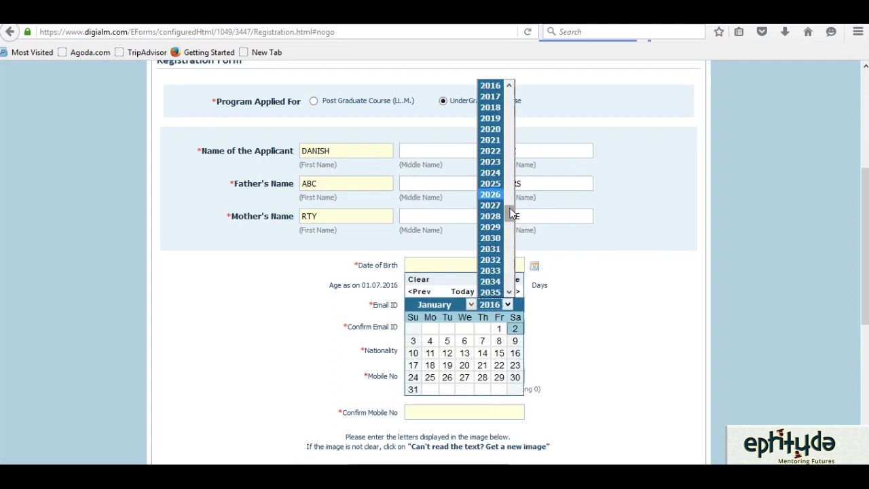
left_click_drag(505, 215, 506, 185)
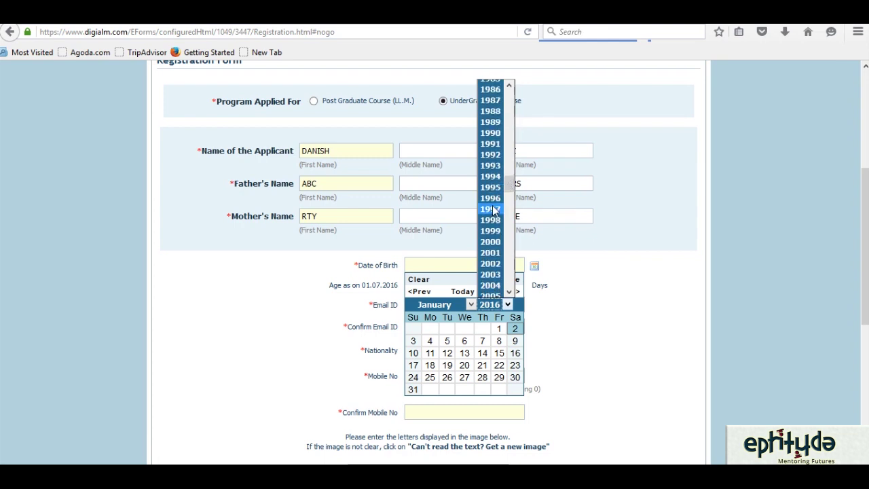
left_click(490, 209)
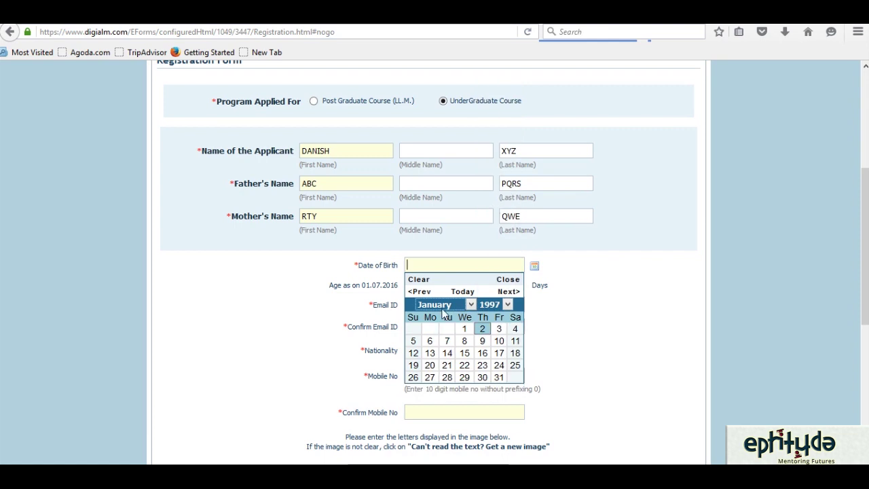
left_click(464, 329)
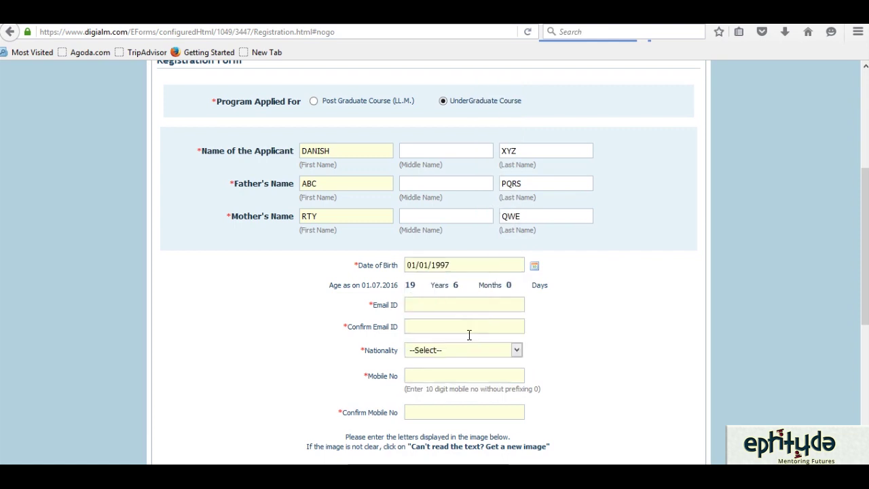
left_click(443, 308)
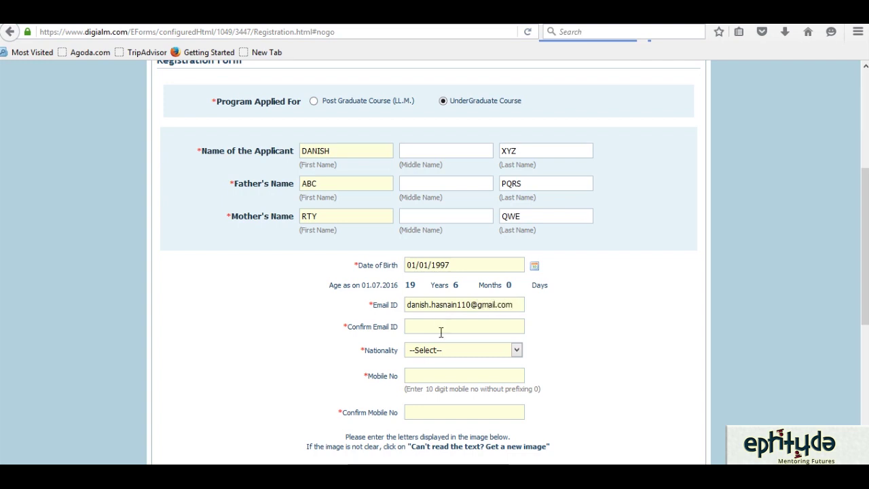
- Re-enter the e-mail address in Confirm Email ID and set Nationality to Indian
left_click(440, 332)
left_click(517, 351)
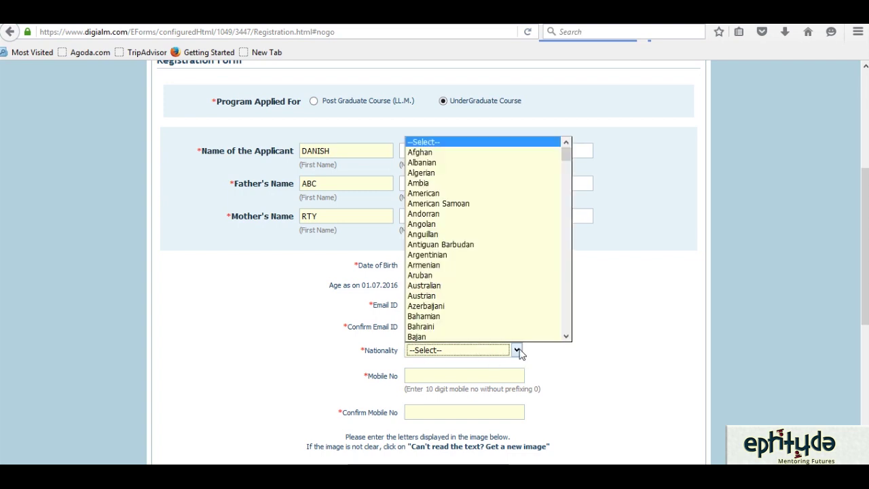
key("i")
key("i")
key("i")
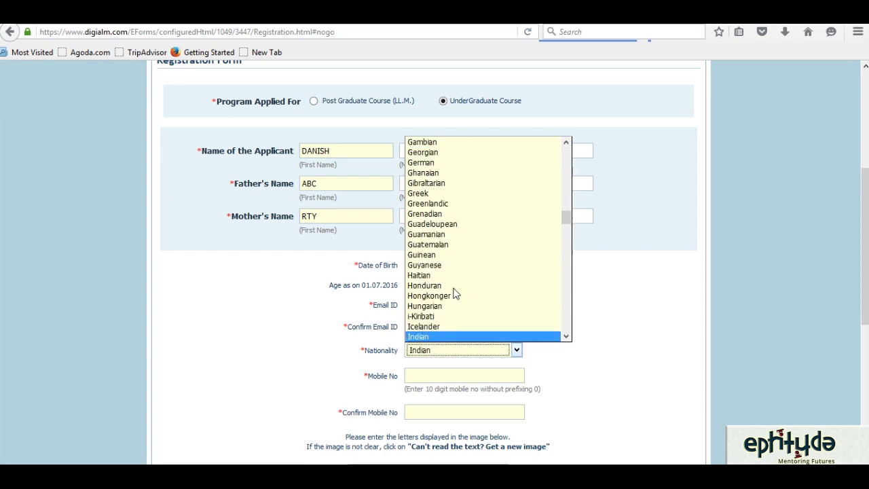
key("Return")
- Enter the applicant's mobile number in both mobile number fields
left_click(438, 382)
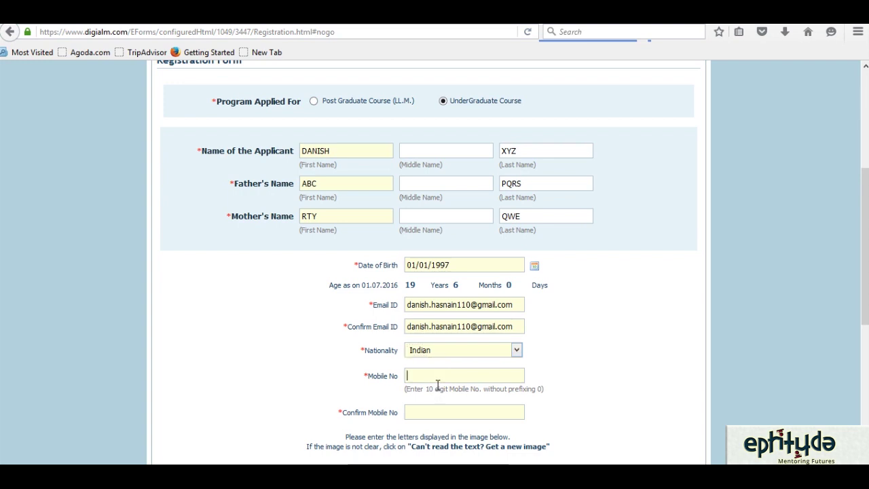
left_click(438, 414)
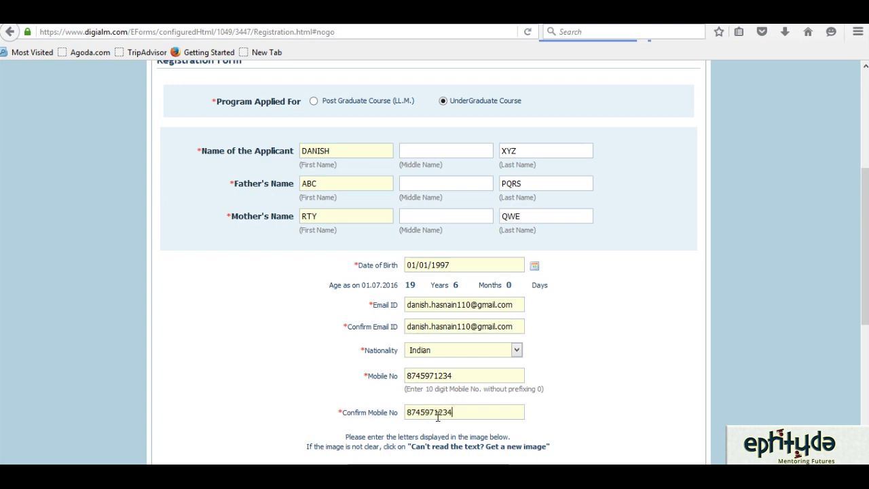
- Enter captcha z4e6i1h, submit the form, and confirm the UnderGraduate Course application
left_click_drag(862, 258, 863, 323)
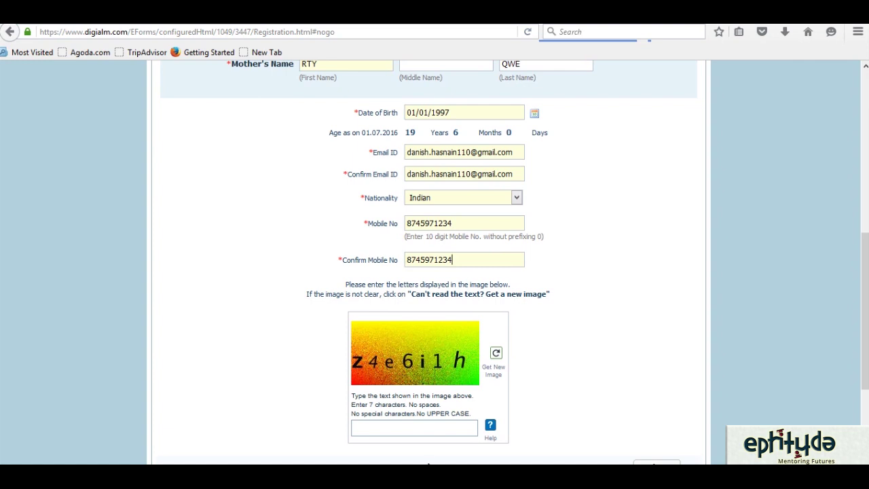
left_click(370, 433)
type("z4e6i1h")
left_click_drag(867, 312, 866, 359)
left_click(662, 360)
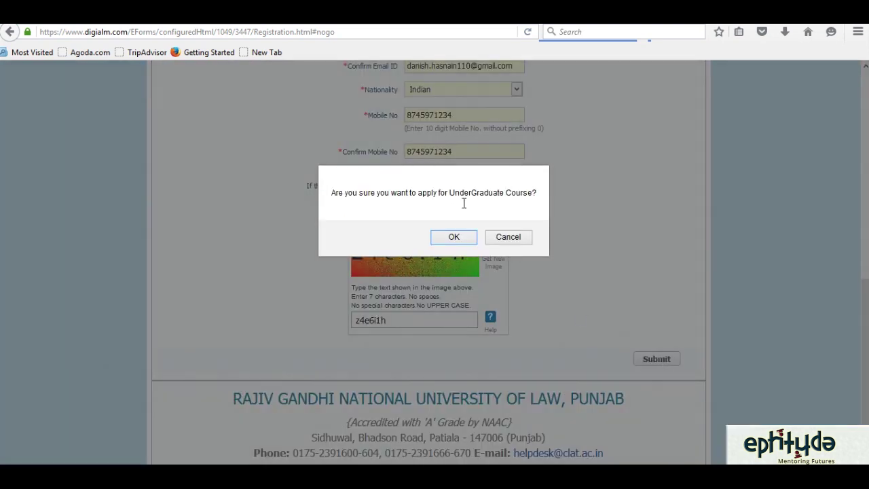
left_click(453, 237)
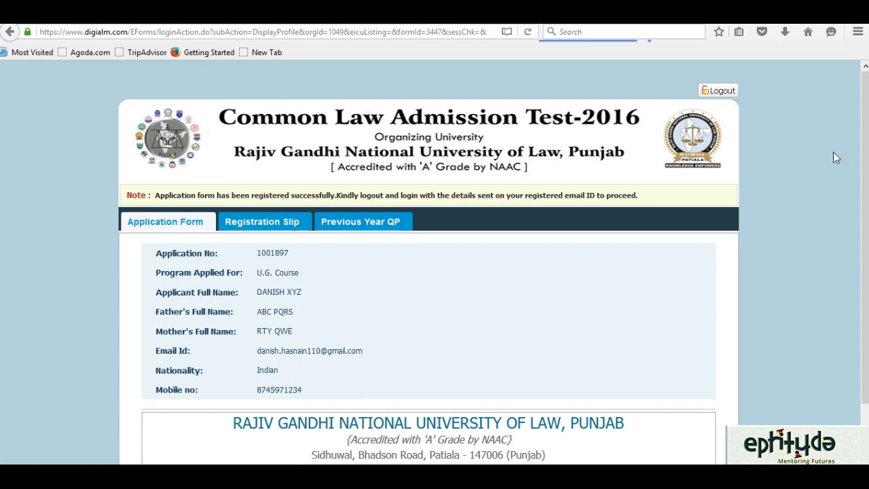
- Log out from the top of the new application's profile page
scroll(866, 175, "down", 1)
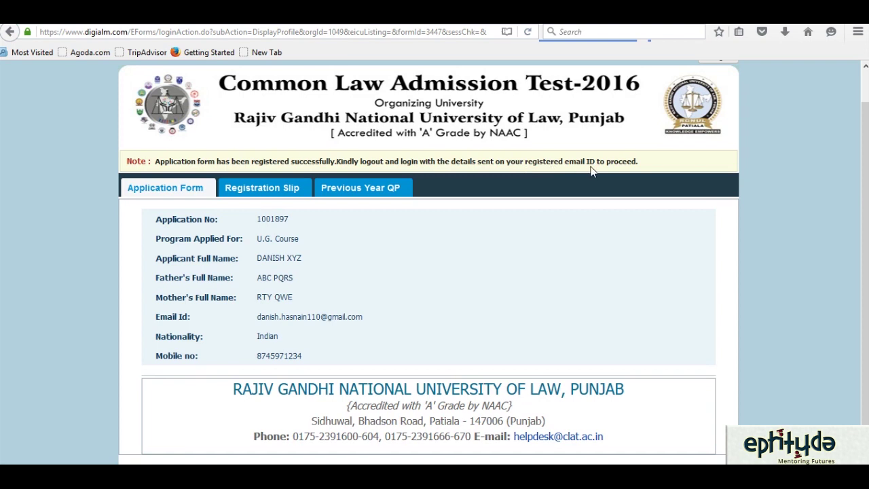
scroll(848, 149, "up", 1)
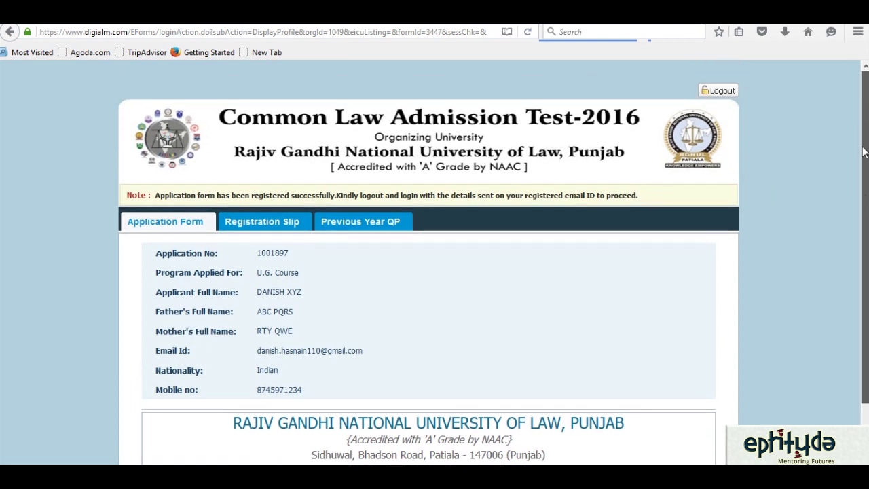
left_click(722, 91)
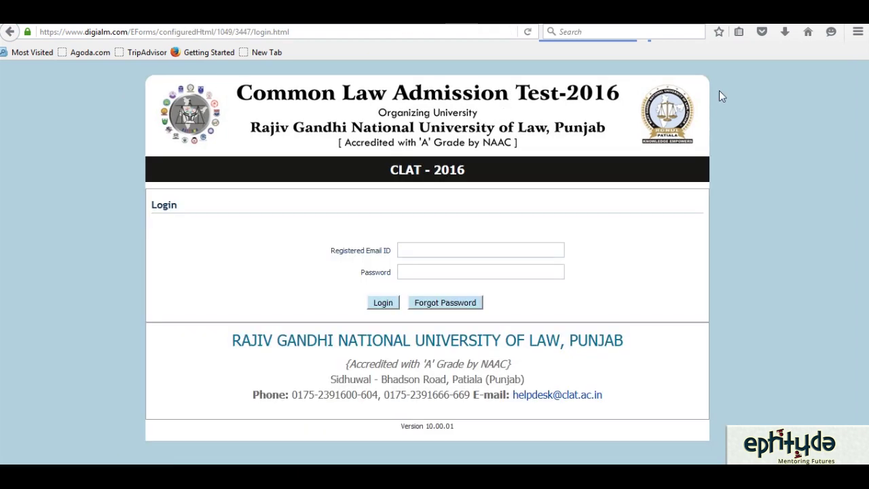
- Log in with the registered e-mail and password, choosing Not Now for saving the login
left_click(448, 257)
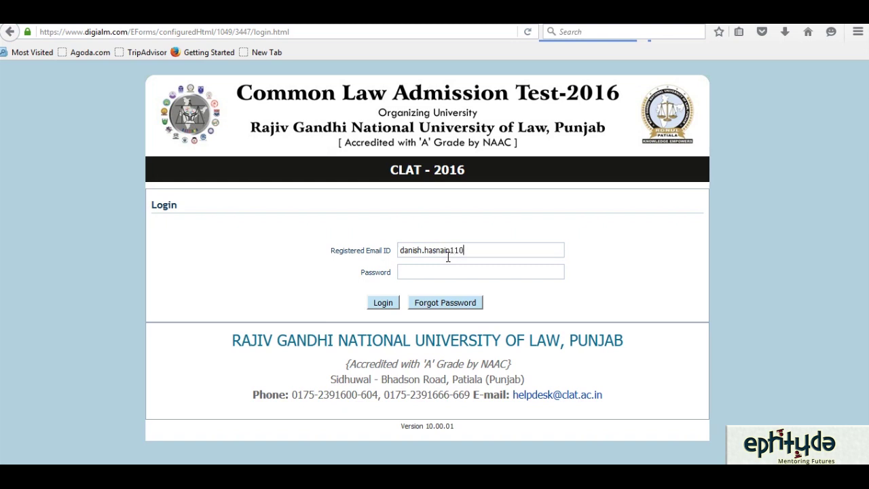
type("•••••••")
left_click(378, 308)
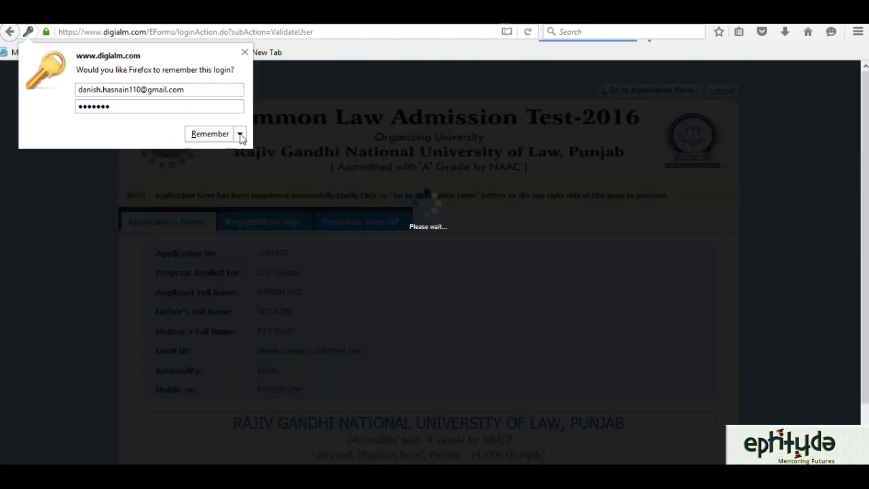
left_click(239, 134)
left_click(238, 169)
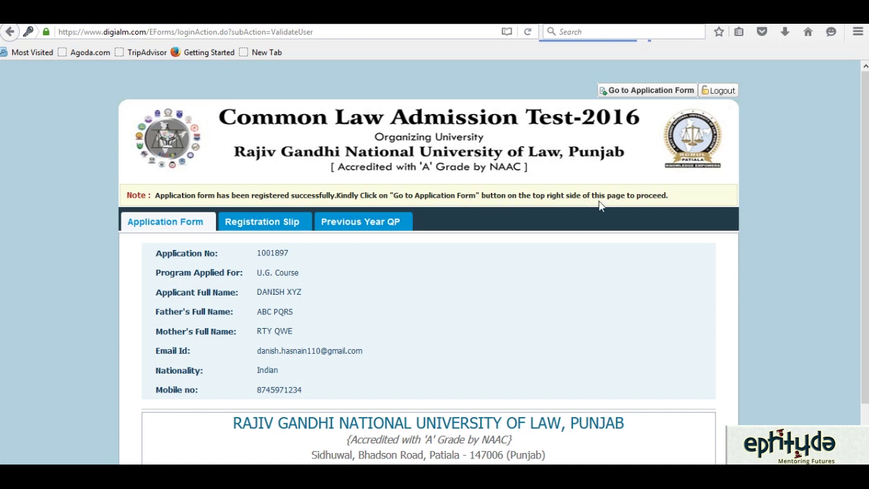
- Open the Application Form via 'Go to Application Form' at the top right
left_click(641, 96)
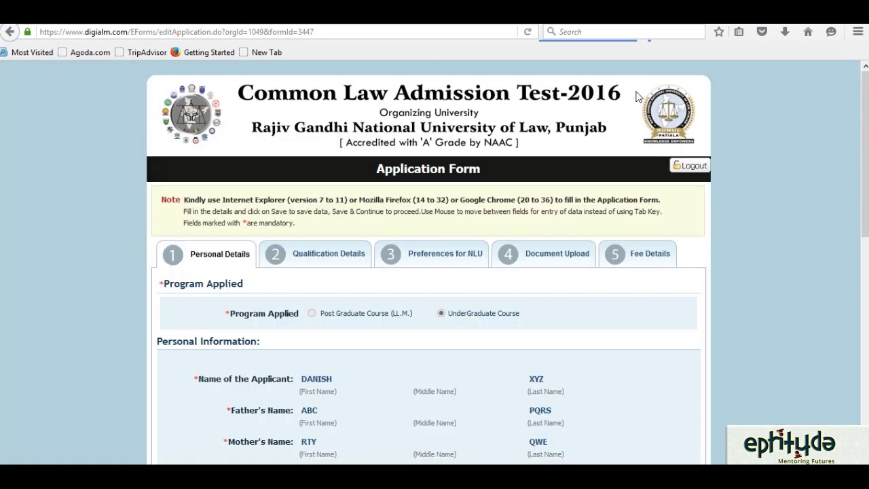
- Choose Delhi from the State/Union Territory of Domicile dropdown
left_click_drag(865, 183, 865, 221)
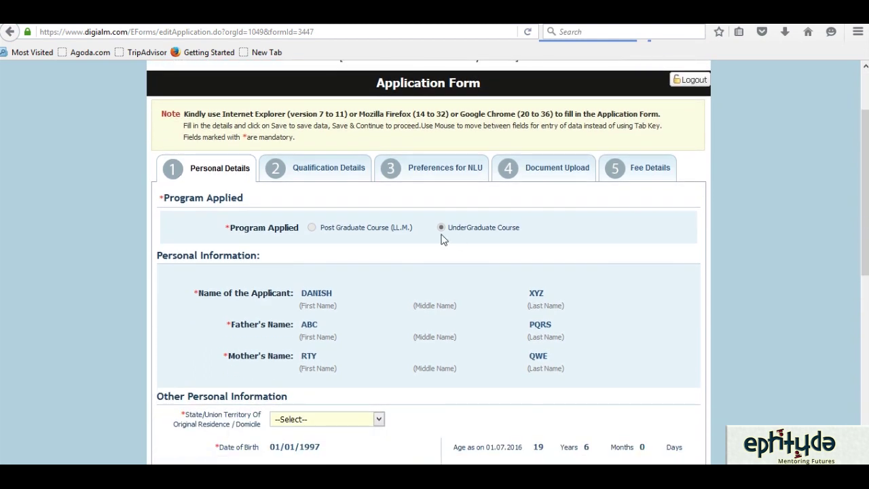
scroll(866, 234, "down", 3)
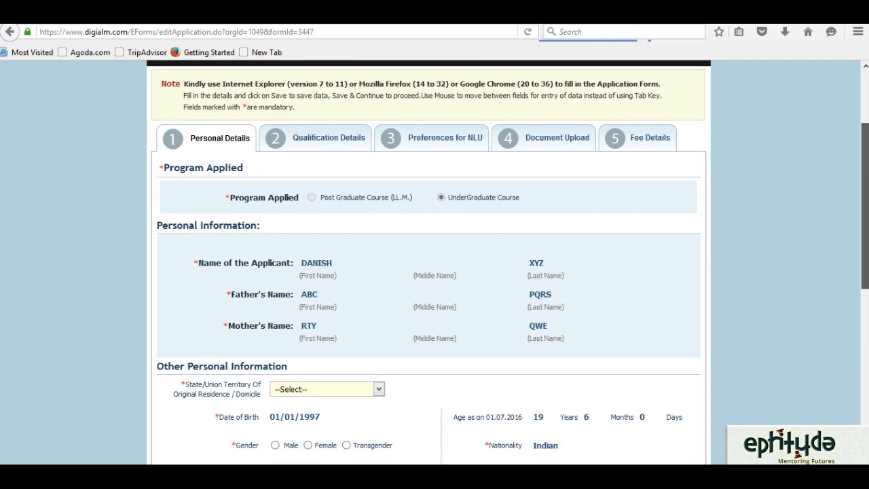
scroll(866, 234, "down", 2)
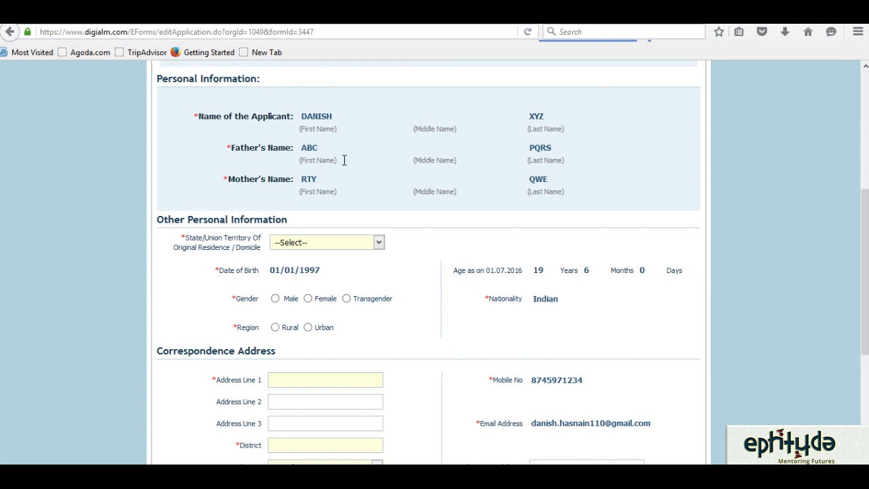
left_click(378, 243)
left_click_drag(380, 297, 379, 309)
left_click(290, 345)
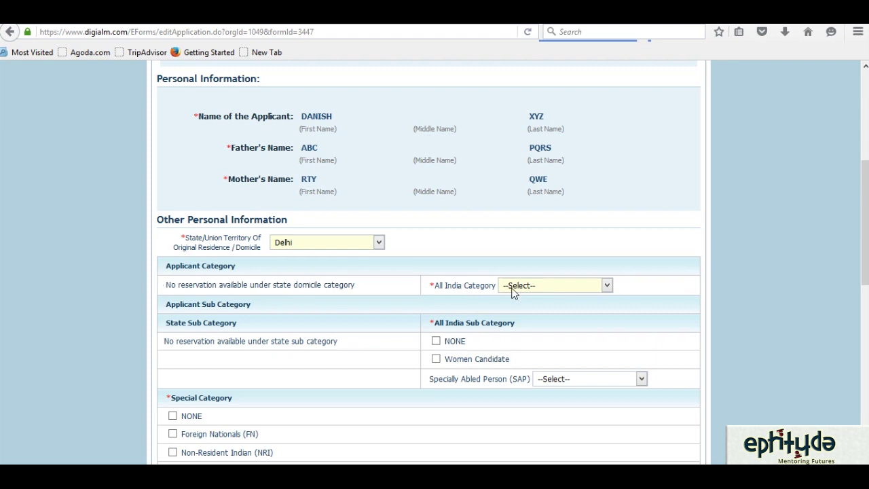
- Choose Unreserved as the All India Category and tick NONE as its sub category
left_click(608, 286)
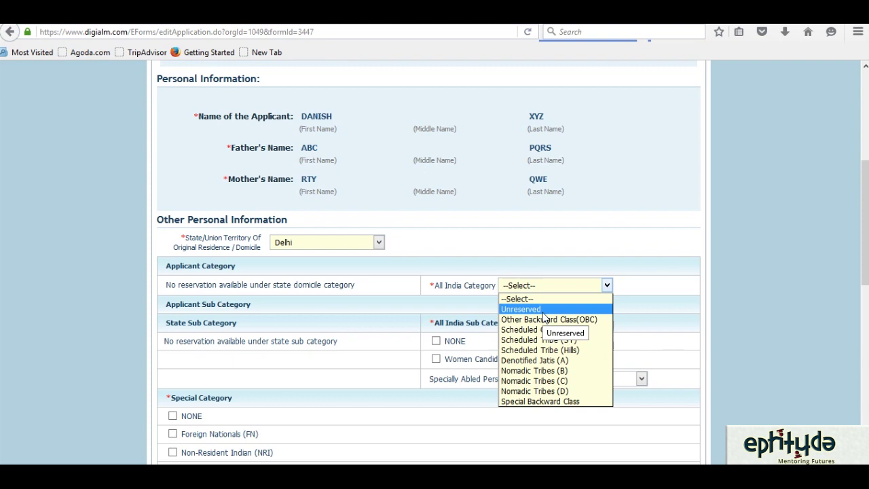
left_click(542, 309)
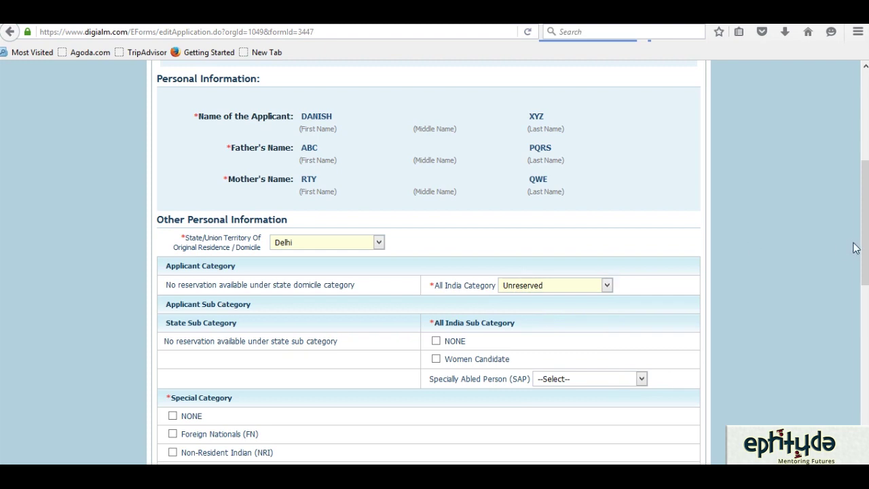
left_click_drag(863, 247, 865, 286)
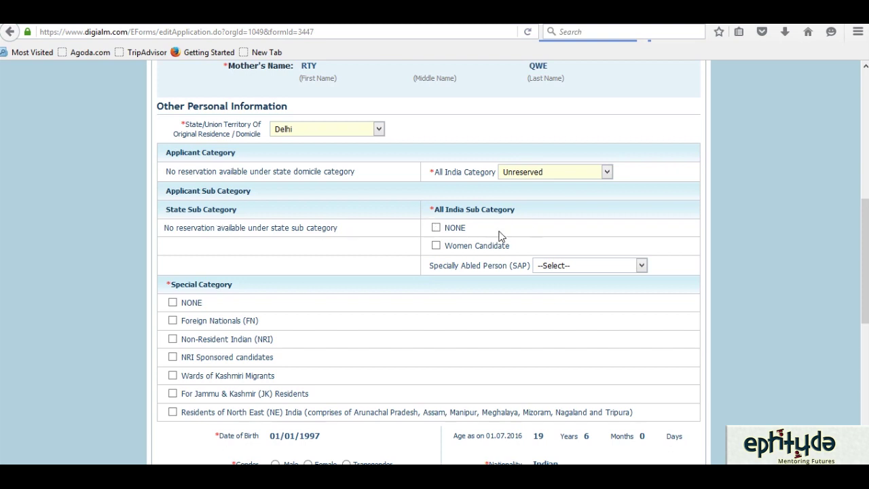
left_click(436, 230)
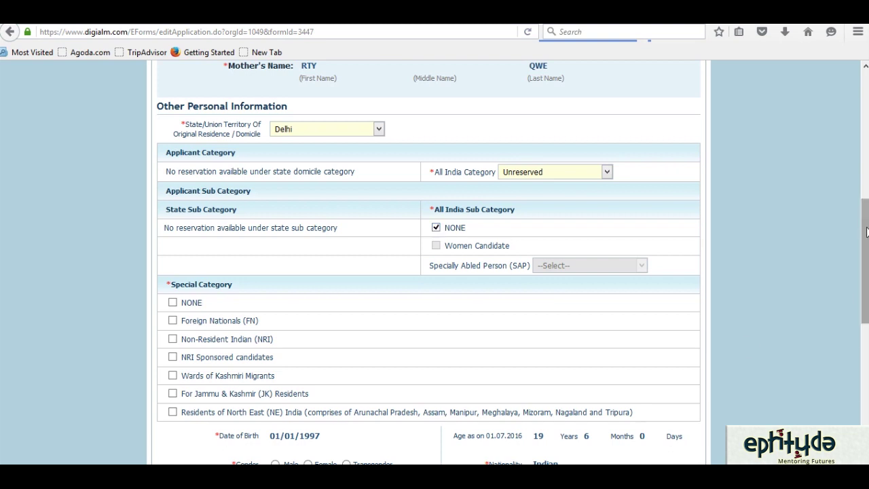
scroll(509, 192, "down", 3)
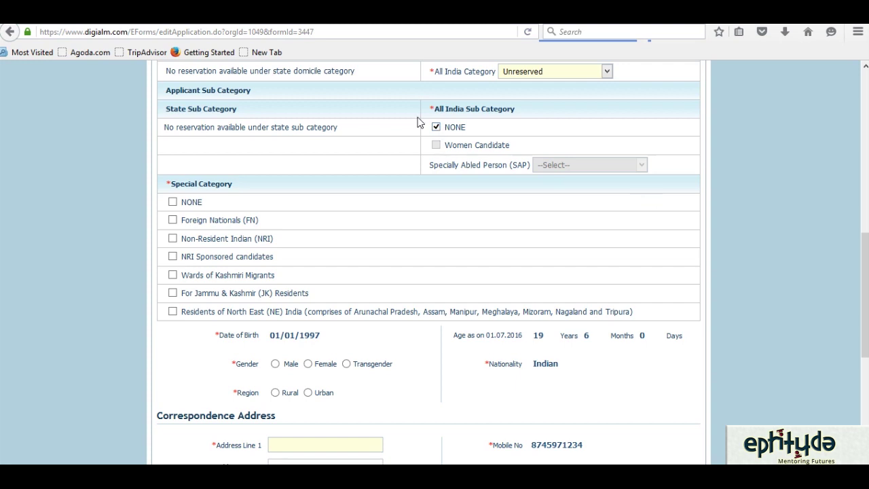
left_click_drag(867, 254, 867, 271)
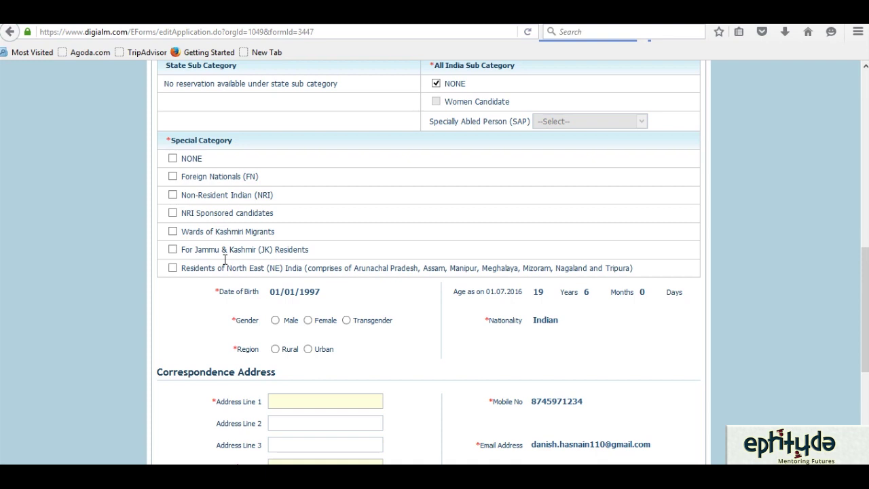
- Tick NONE for Special Category and select Male gender and Urban region
left_click(174, 160)
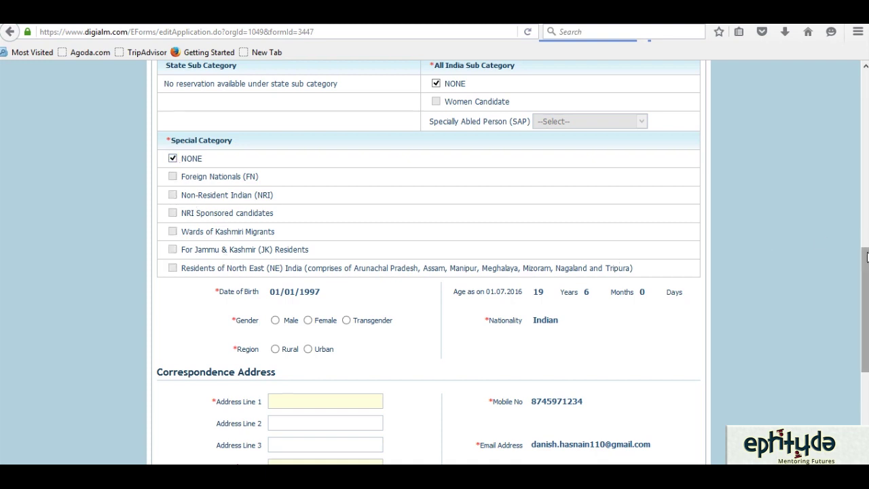
scroll(866, 258, "down", 3)
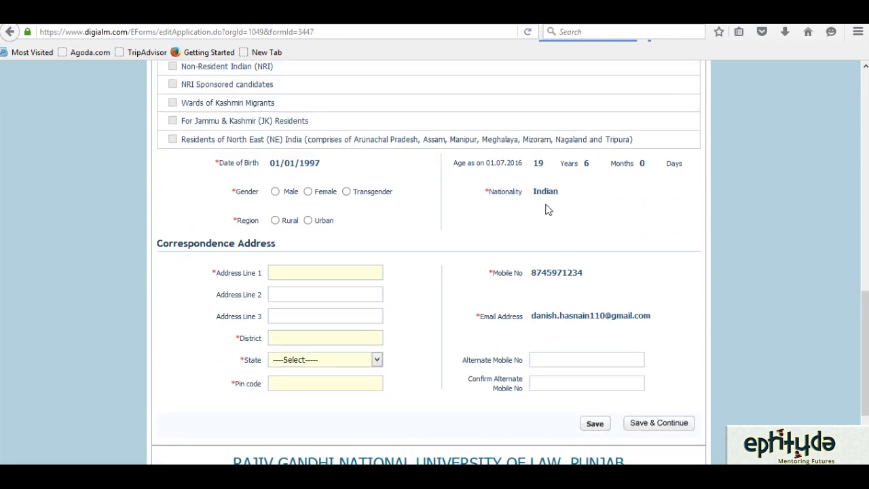
left_click(276, 193)
left_click(308, 221)
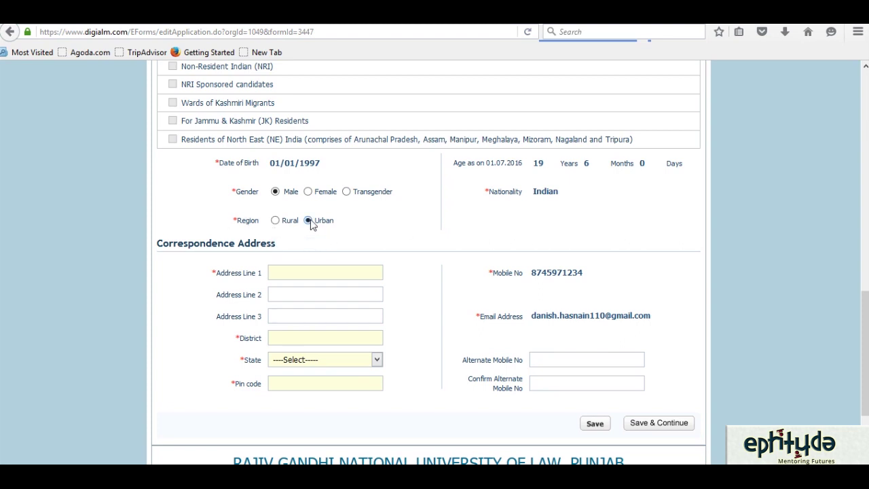
- Enter 'Abc' as Correspondence Address Line 1
left_click(326, 279)
type("Abc")
key("Tab")
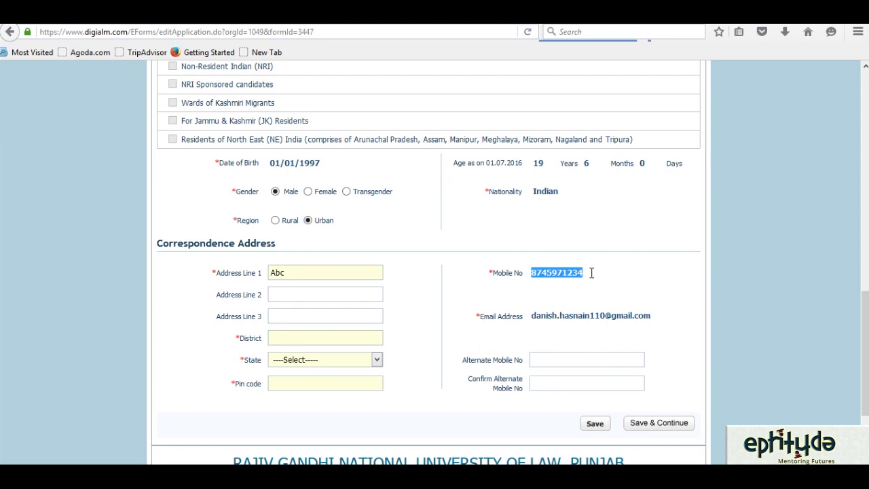
left_click(316, 302)
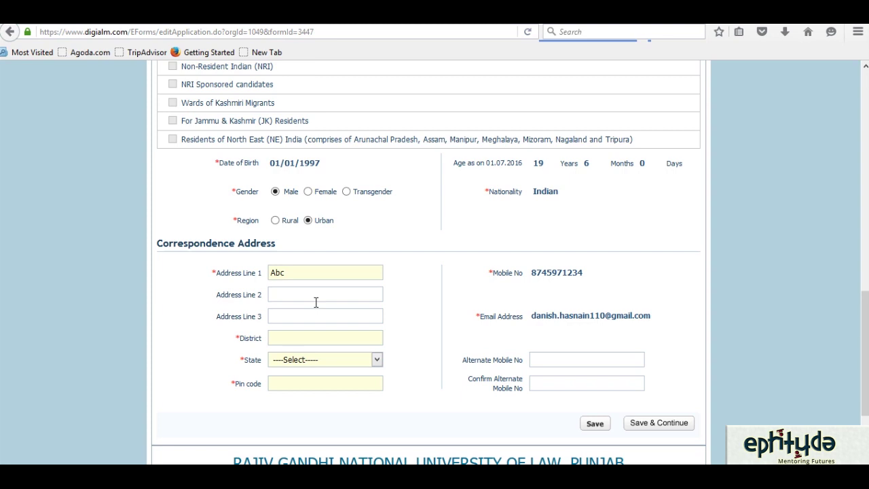
- Fill address lines 2 and 3 with 'vnm' and 'asdf' and the district as New Dehli
type("vnmasdf")
left_click(317, 342)
type("Del")
key("BackSpace")
key("BackSpace")
key("BackSpace")
type("New Dehl")
key("BackSpace")
type("hi")
key("BackSpace")
type("l")
- Choose Delhi as the correspondence state and enter pin code 110001
left_click(378, 362)
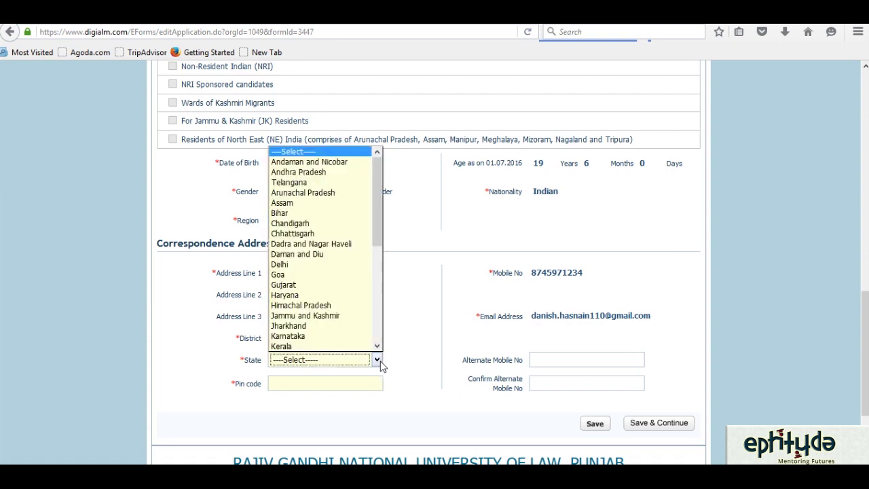
left_click(293, 264)
left_click(294, 385)
type("1000")
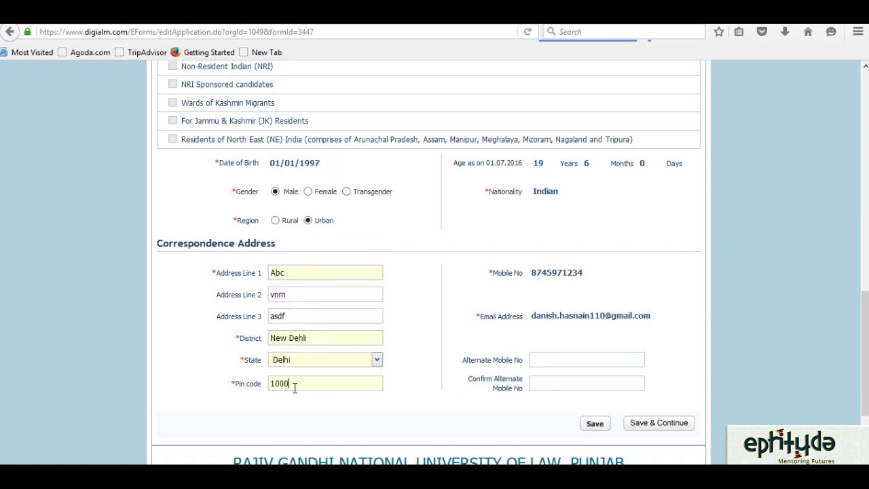
key("BackSpace")
key("BackSpace")
key("BackSpace")
type("10001")
left_click(574, 366)
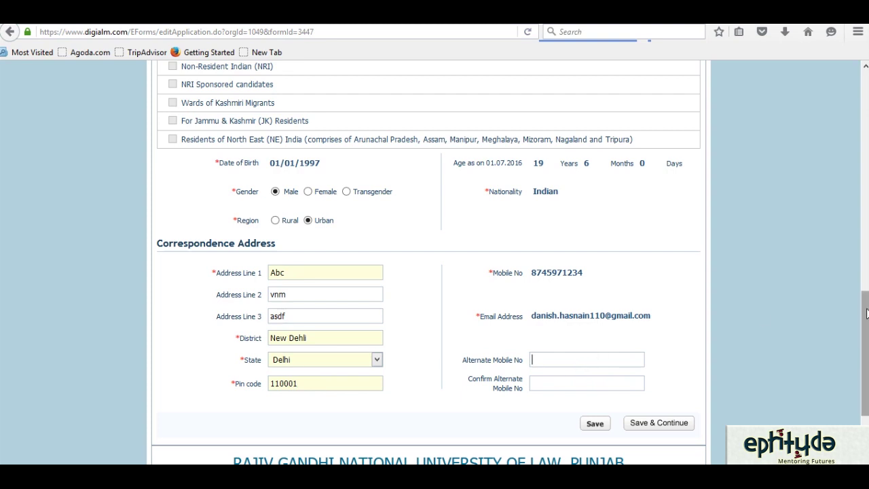
scroll(762, 319, "down", 3)
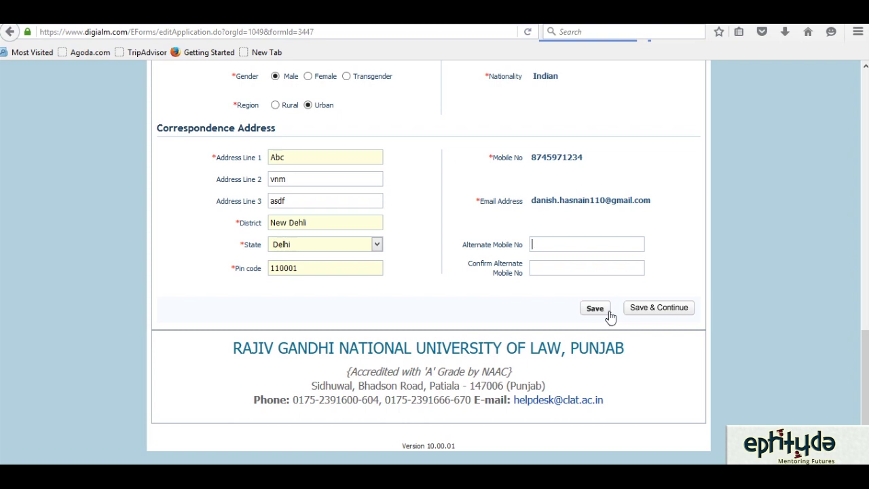
- Save the filled-in Personal Details with Save & Continue
left_click(654, 317)
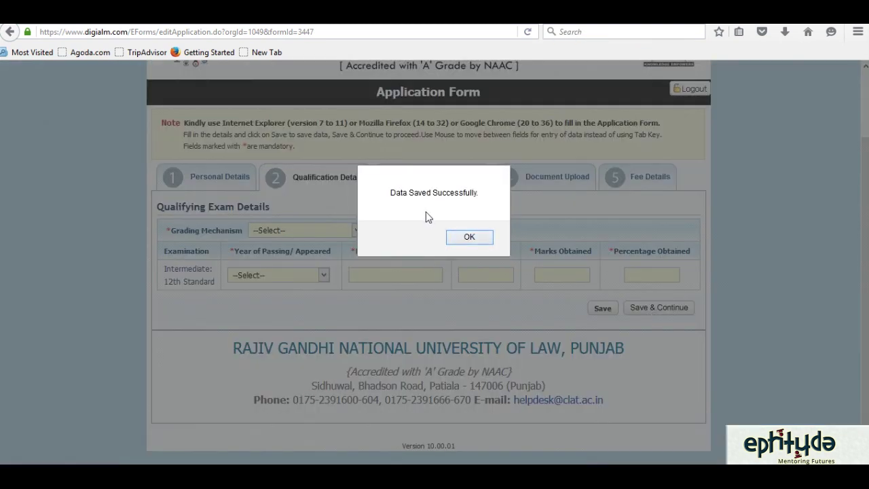
- Dismiss the 'Data Saved Successfully.' alert
left_click(468, 236)
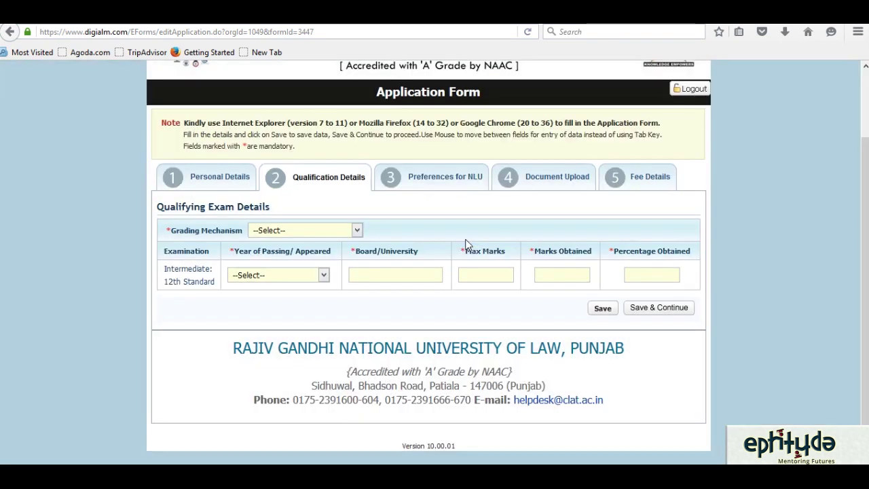
- Choose Marking System as the qualifying exam's grading mechanism
left_click(357, 231)
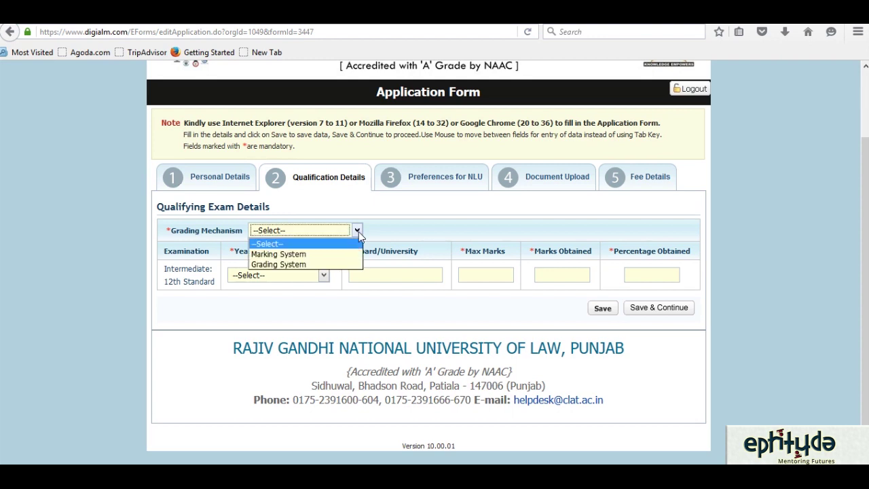
left_click(294, 255)
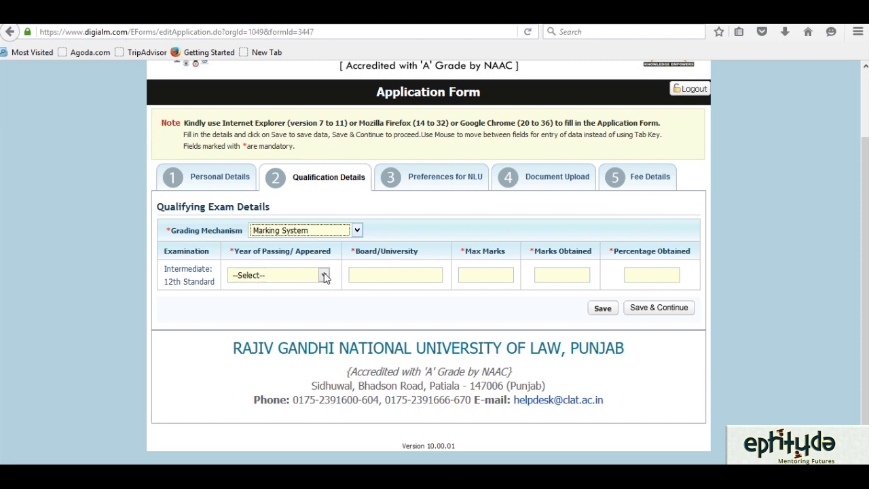
- Set the 12th-standard Year of Passing/Appeared to Appearing
left_click(325, 275)
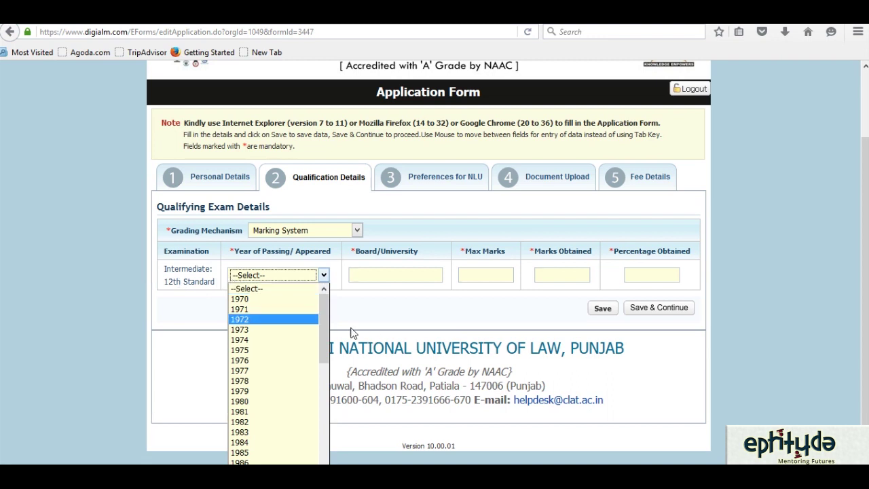
left_click_drag(325, 319, 333, 444)
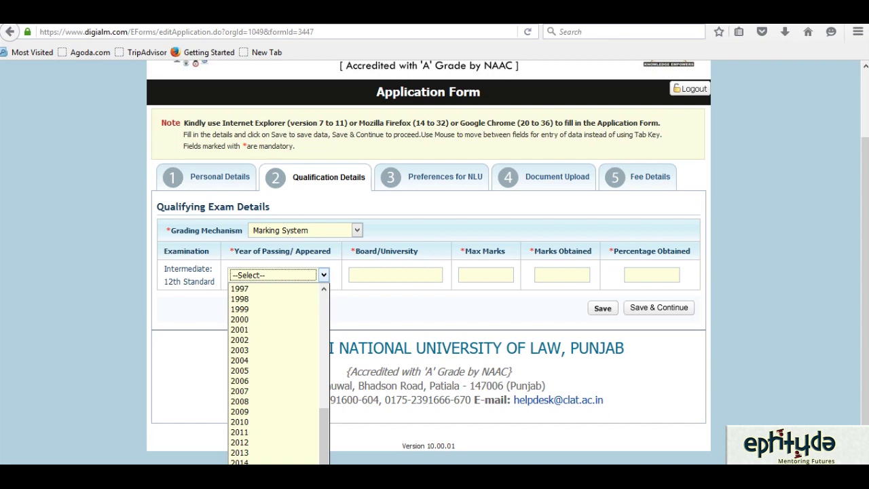
left_click(258, 475)
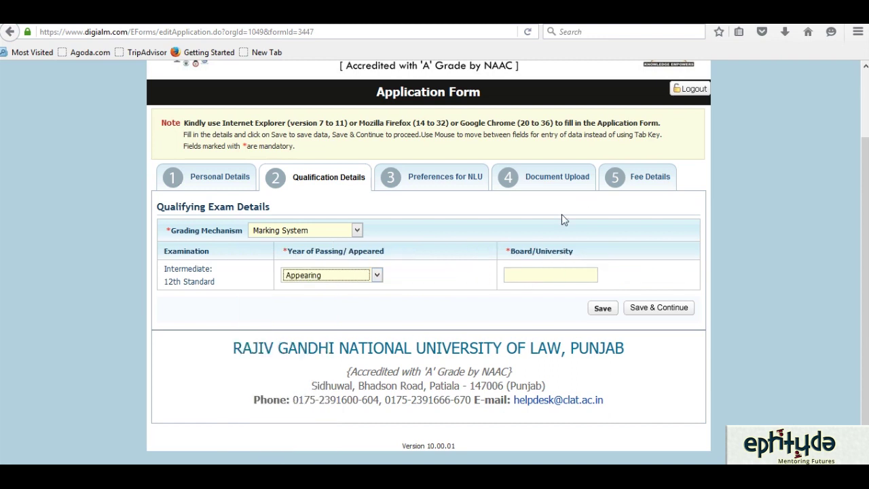
left_click(376, 275)
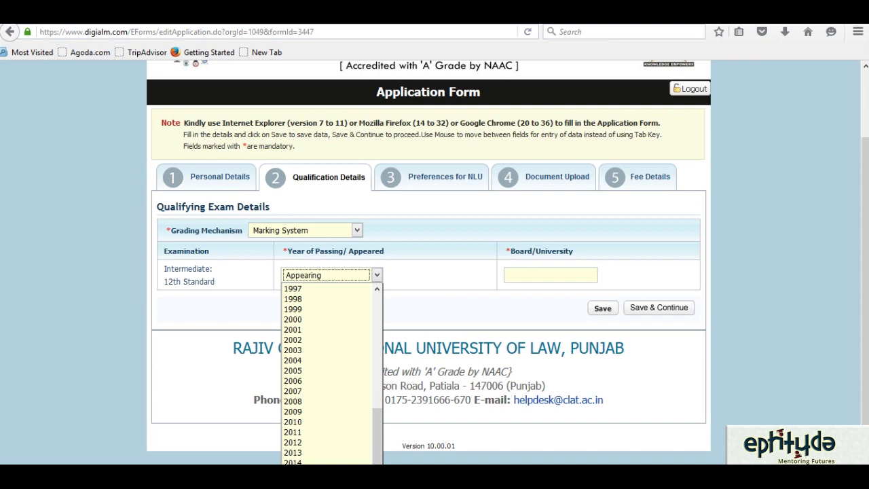
- Enter CBSE as the 12th Standard Board/University and save the qualification details
key("Escape")
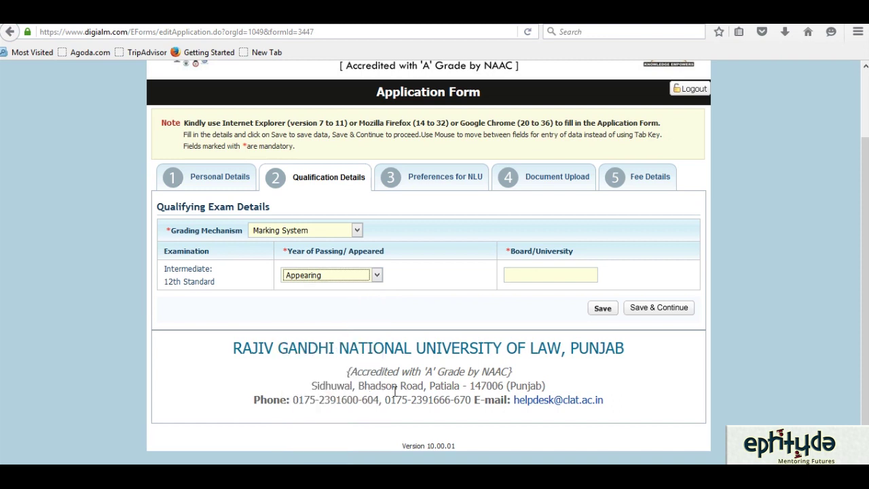
left_click(522, 275)
type("CBSE")
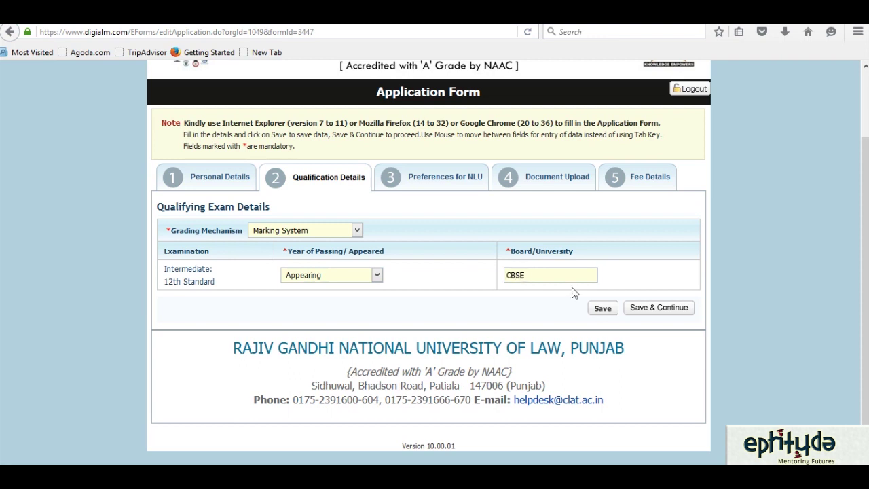
left_click(647, 309)
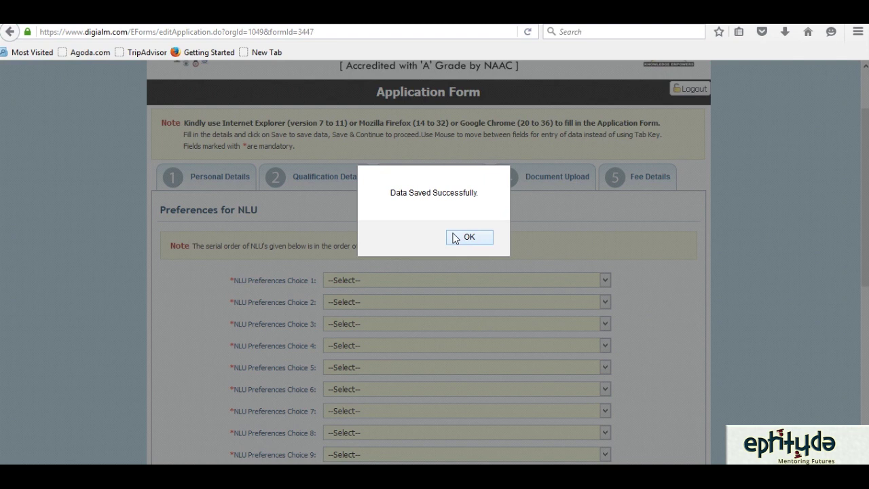
- Close the save confirmation and look through the empty Preferences for NLU list
left_click(468, 237)
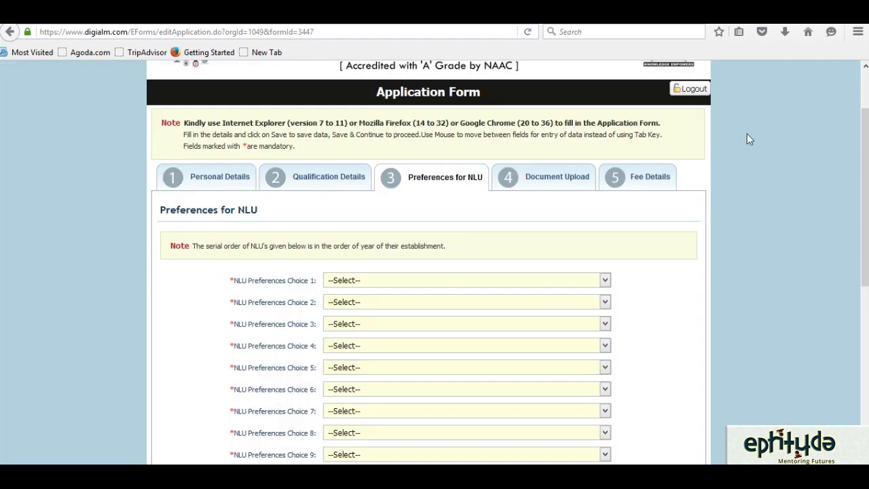
scroll(866, 136, "down", 3)
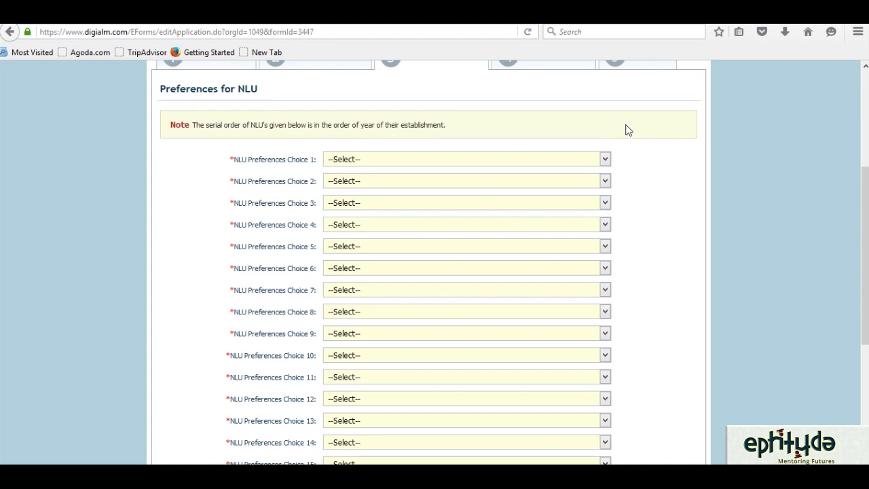
left_click_drag(866, 211, 851, 128)
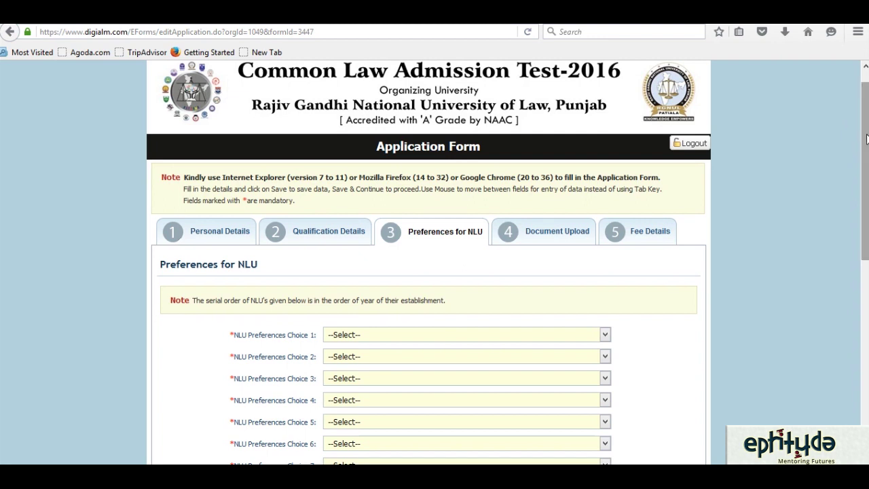
left_click_drag(865, 136, 867, 187)
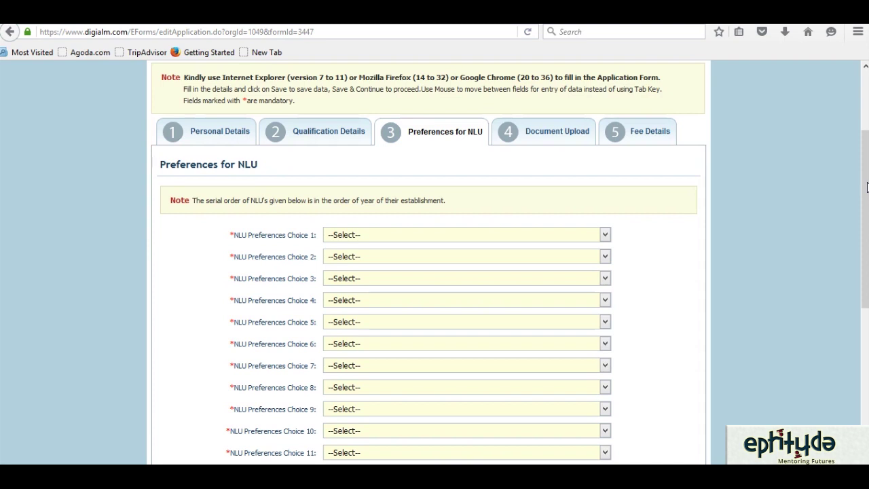
left_click_drag(866, 186, 867, 211)
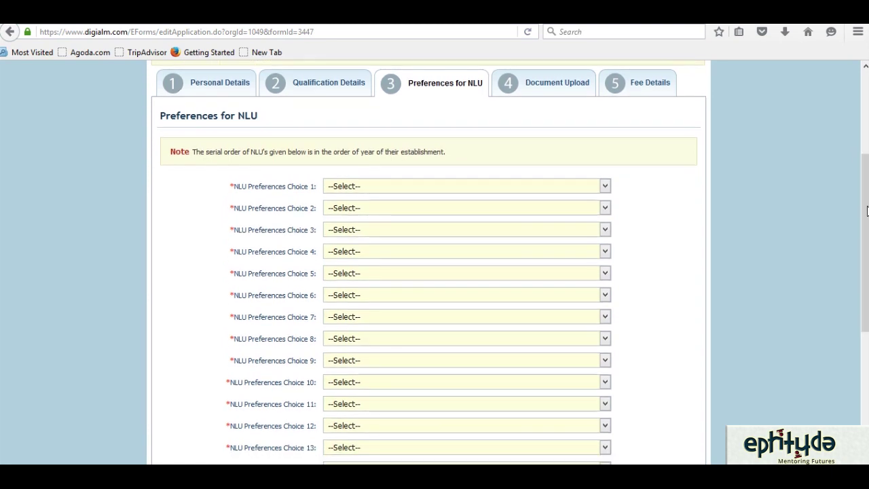
left_click_drag(867, 211, 867, 243)
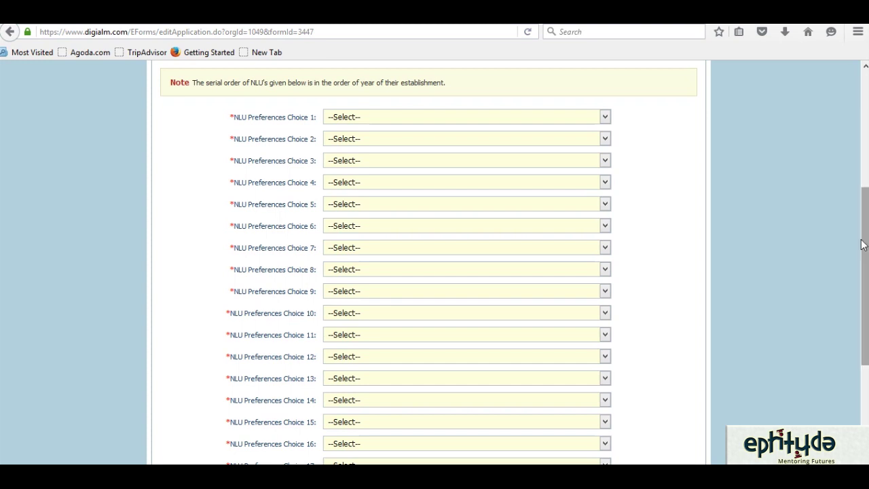
- Set NLU preference choices 1–3 to NLSIU, NALSAR and WBNUJS
left_click(604, 118)
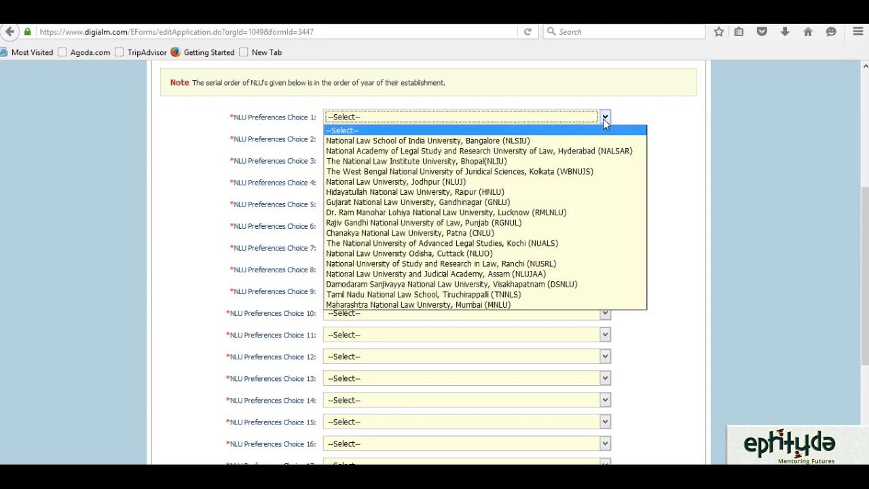
left_click(585, 141)
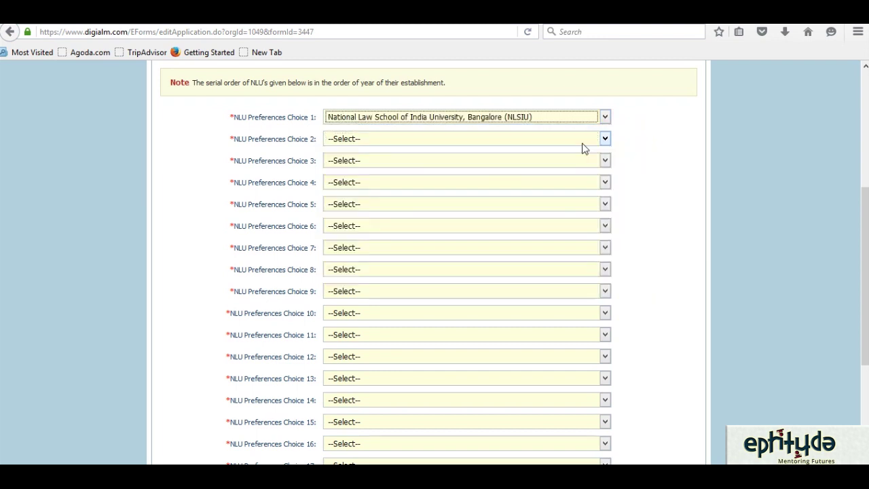
left_click(605, 139)
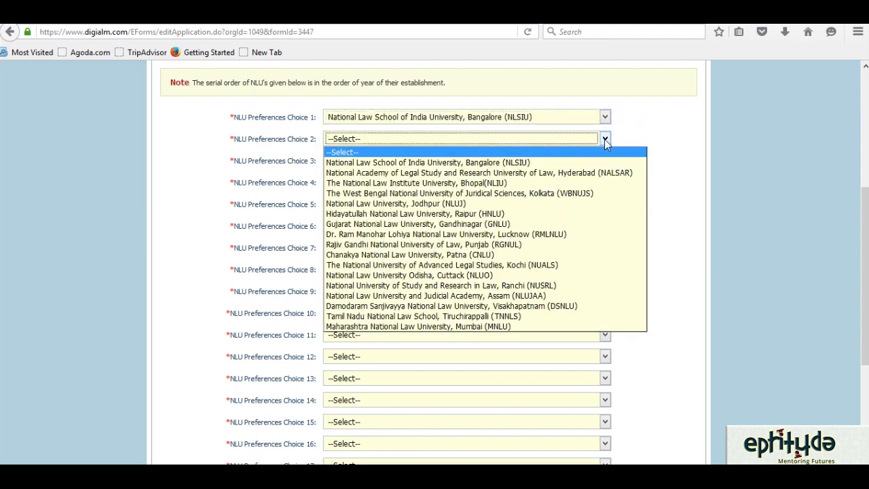
left_click(584, 173)
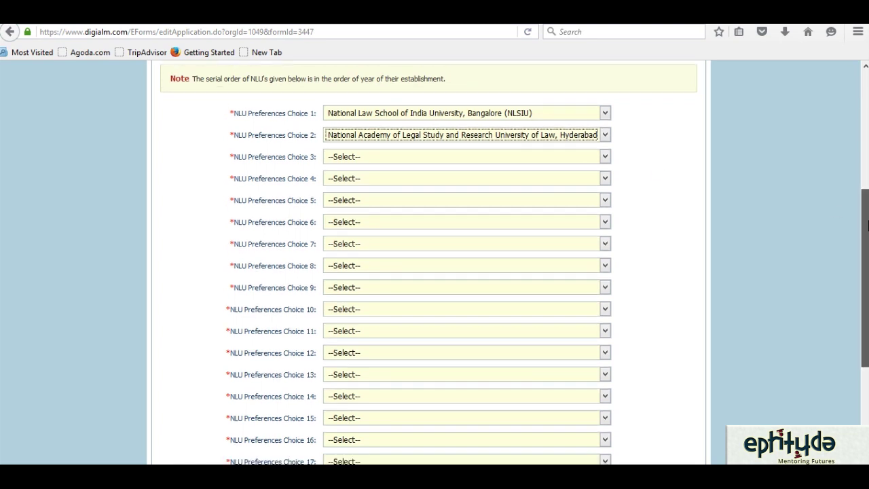
left_click_drag(867, 222, 867, 231)
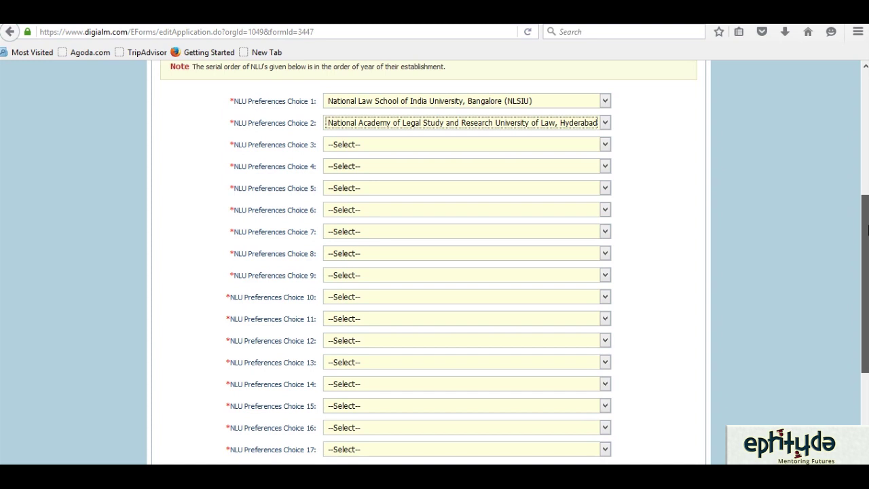
left_click(609, 146)
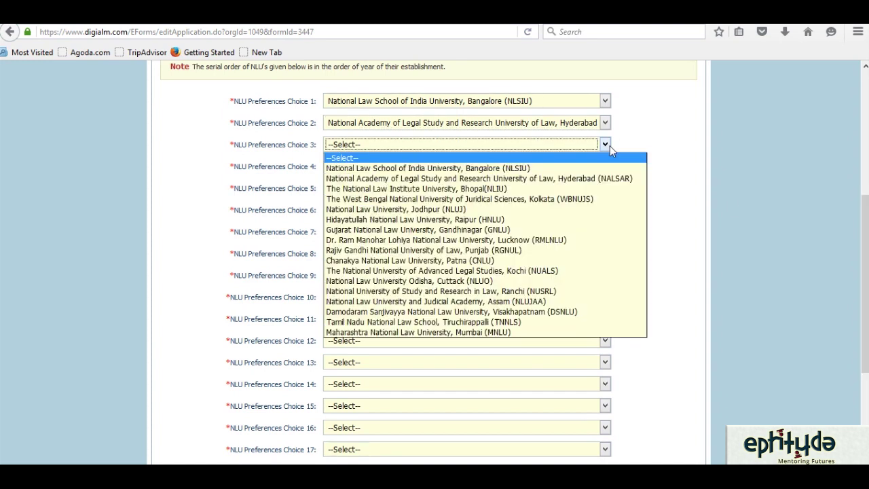
left_click(563, 199)
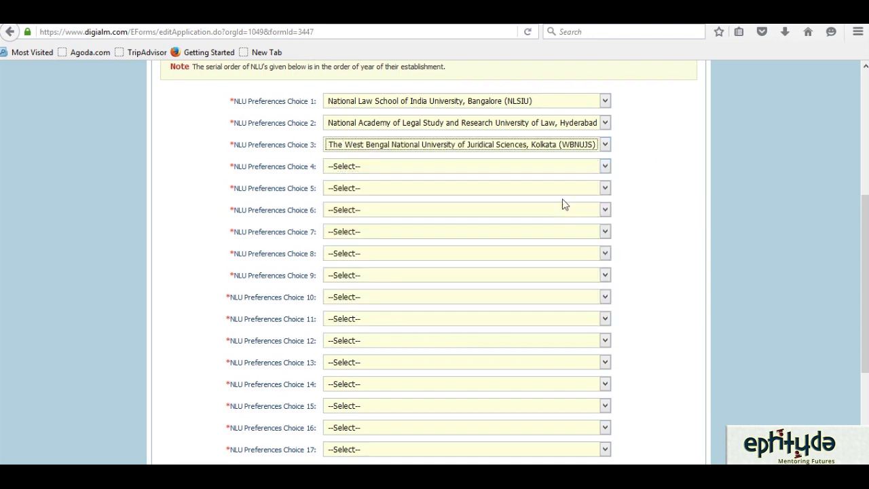
- Set NLU preference choices 4–6 to NLUJ Jodhpur, NLIU Bhopal and GNLU Gandhinagar
left_click(607, 167)
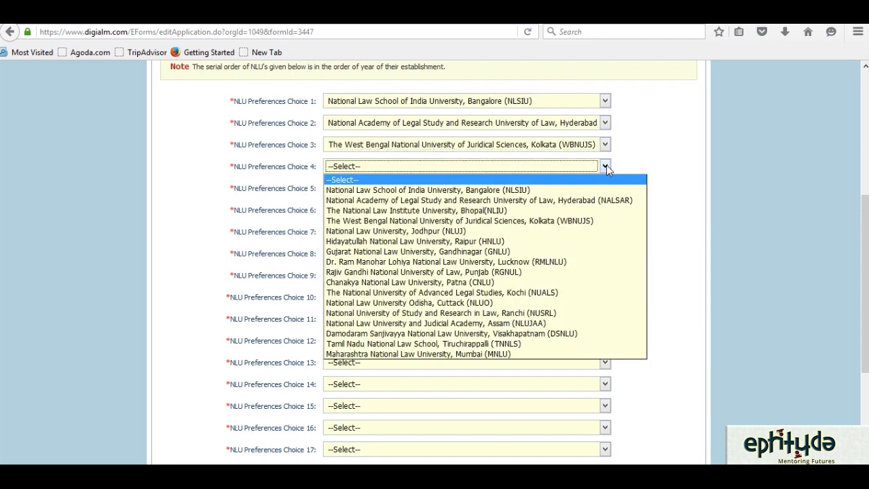
left_click(540, 233)
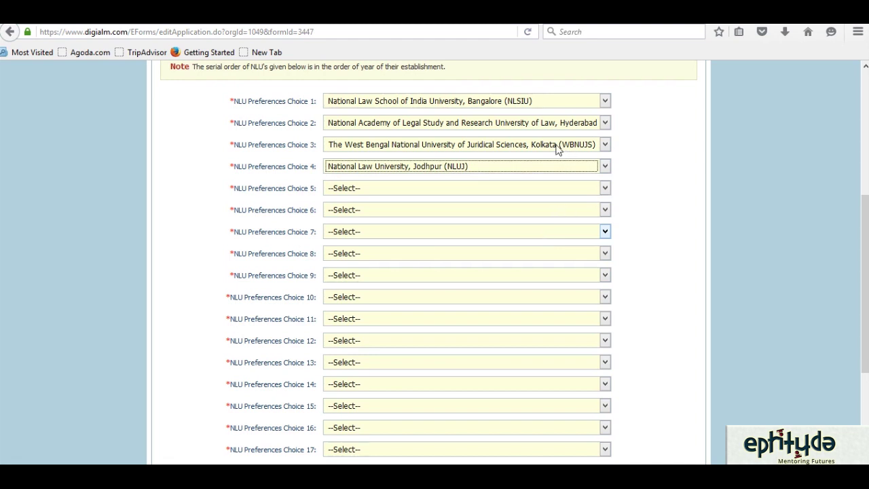
left_click(602, 189)
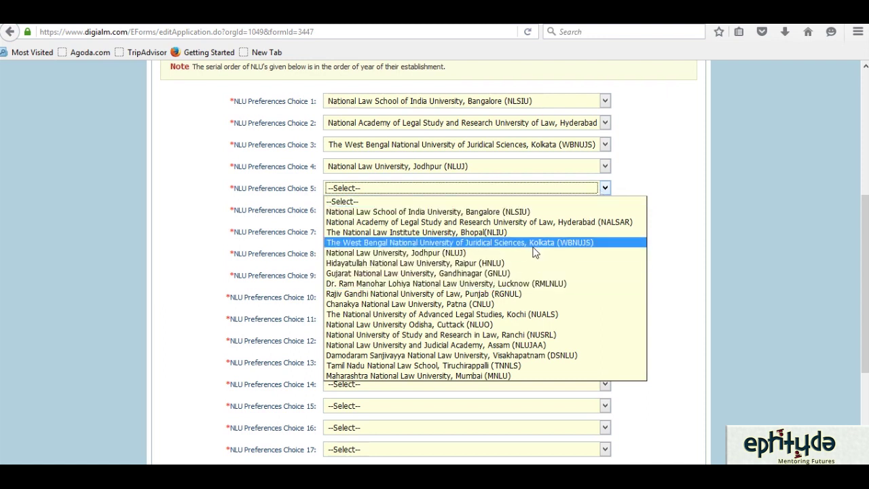
left_click(517, 232)
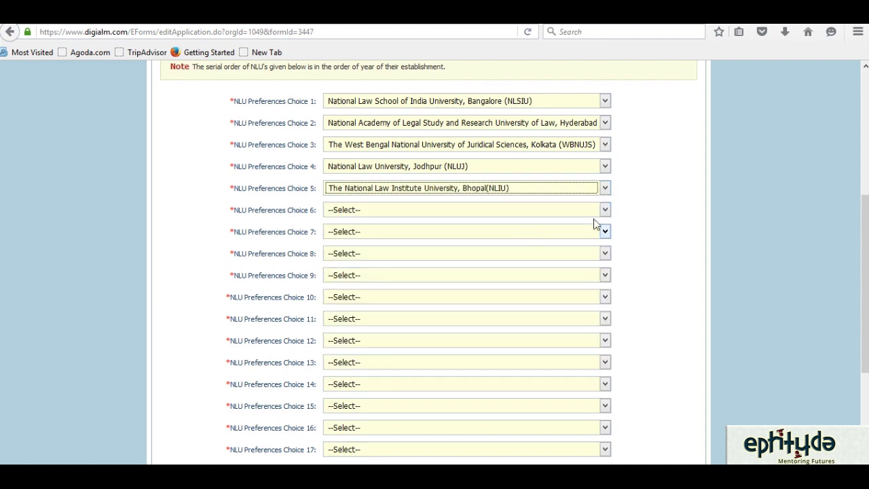
left_click(604, 211)
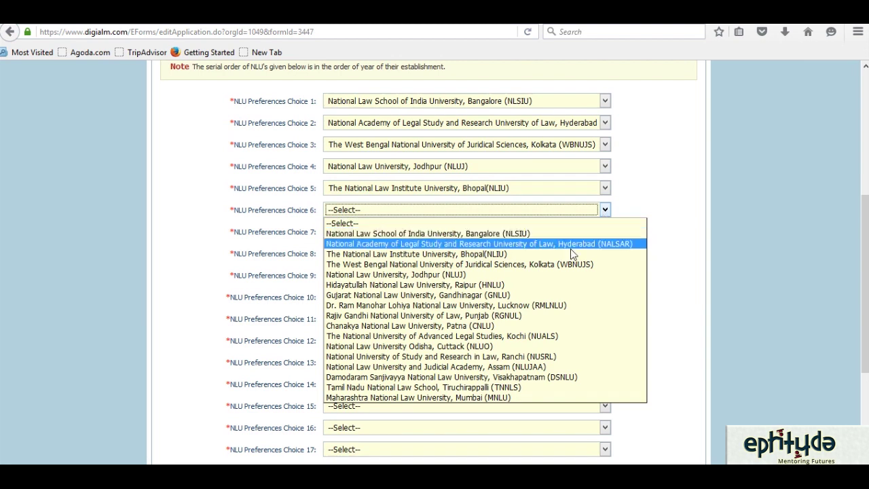
left_click(533, 295)
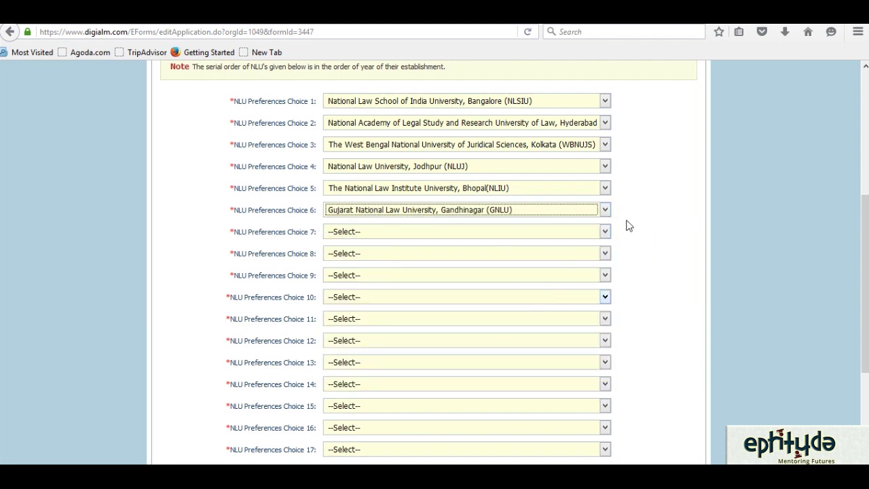
left_click(604, 232)
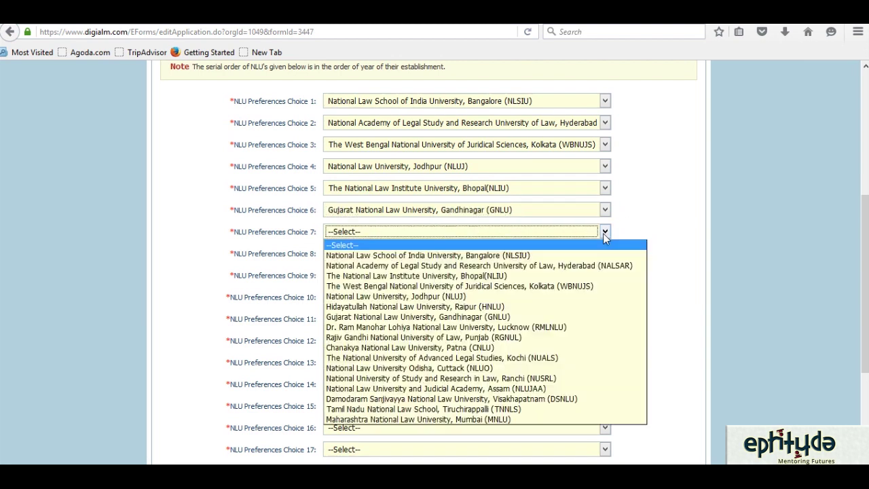
- Set Choice 7 to HNLU Raipur and Choice 8 to MNLU Mumbai
left_click(521, 307)
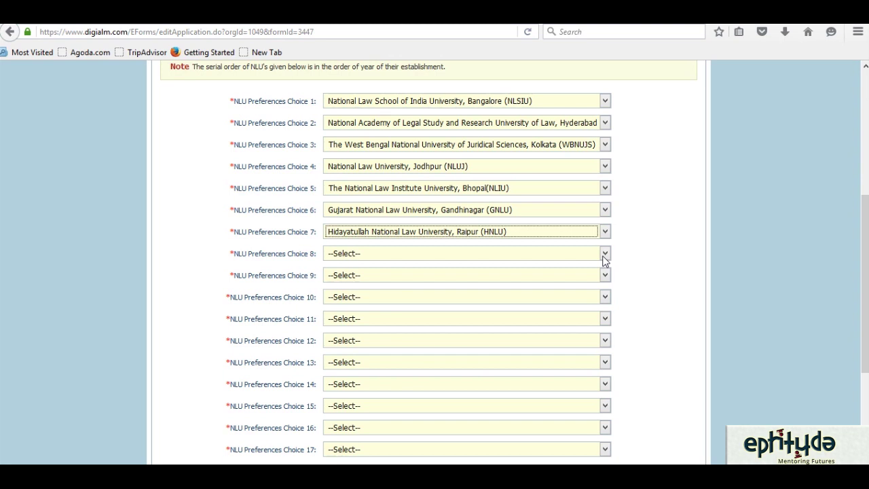
left_click(604, 256)
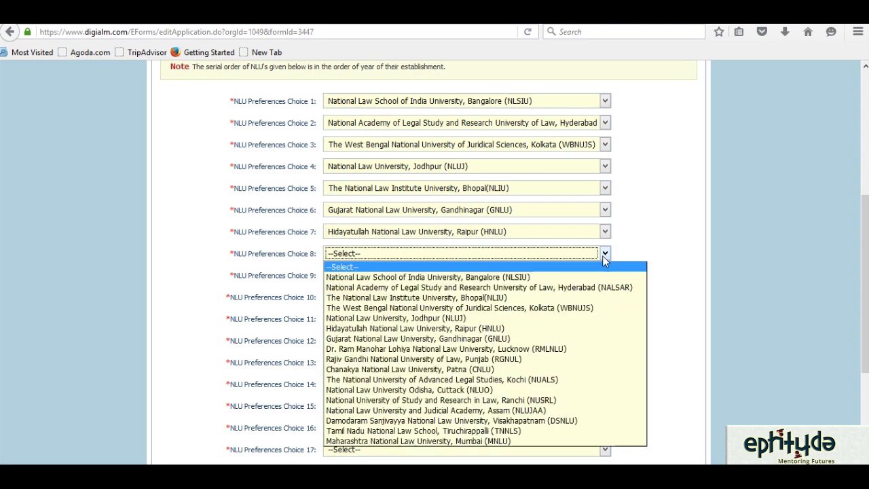
left_click(470, 442)
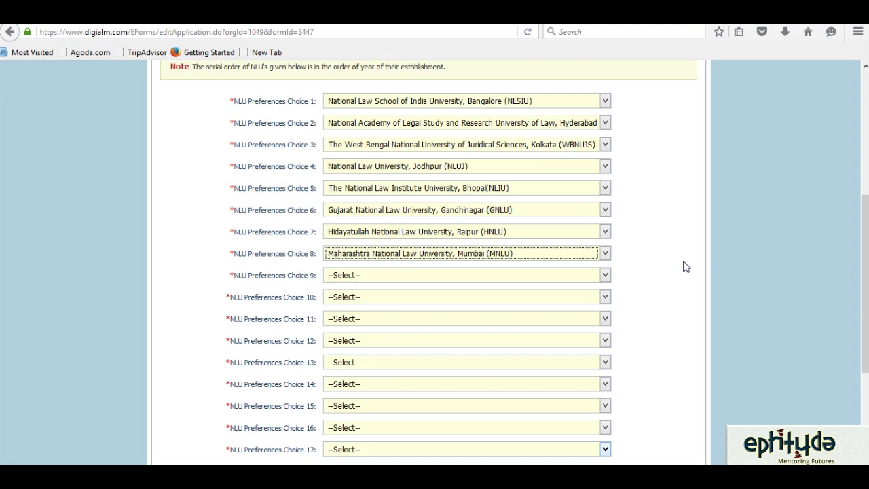
- Set NLU Choices 9–12 to NLUO Cuttack, RGNUL Punjab, NUSRL and RMLNLU
left_click(604, 275)
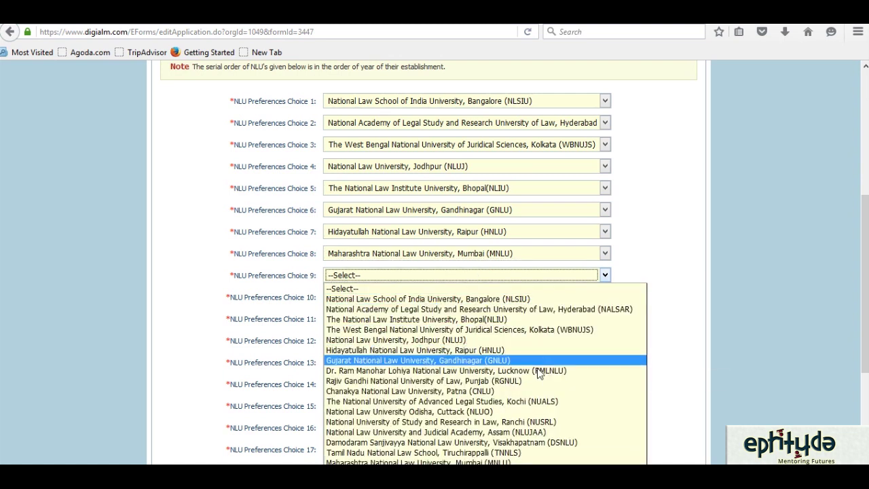
left_click(498, 412)
left_click(605, 299)
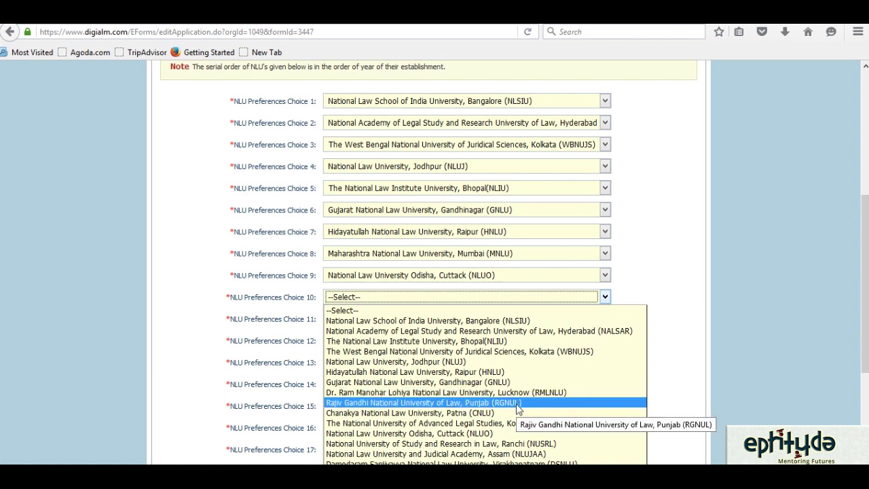
left_click(518, 403)
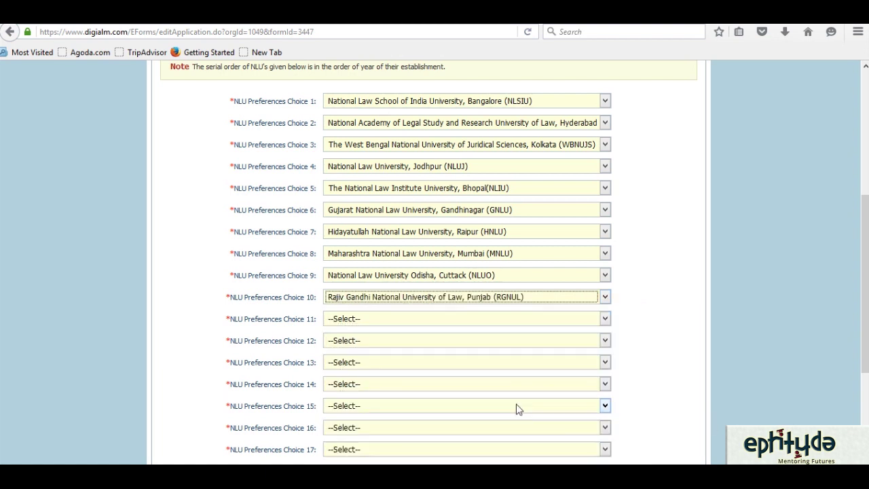
left_click(605, 318)
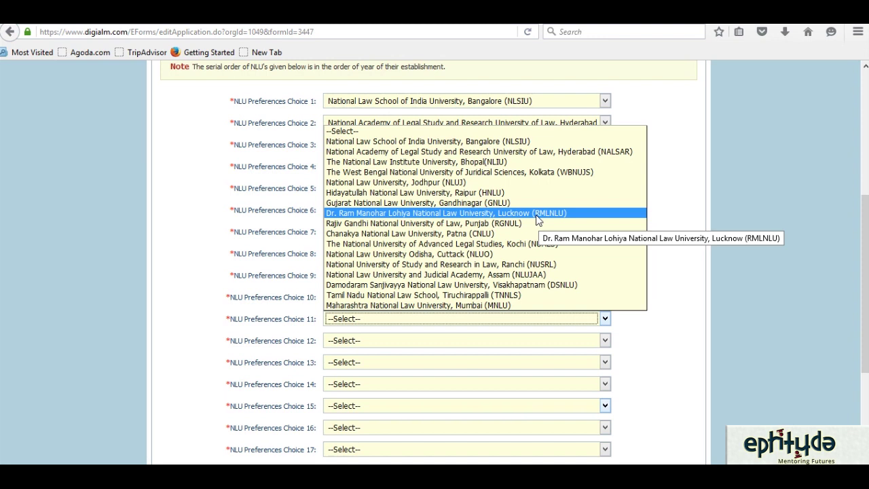
left_click(507, 265)
left_click(604, 342)
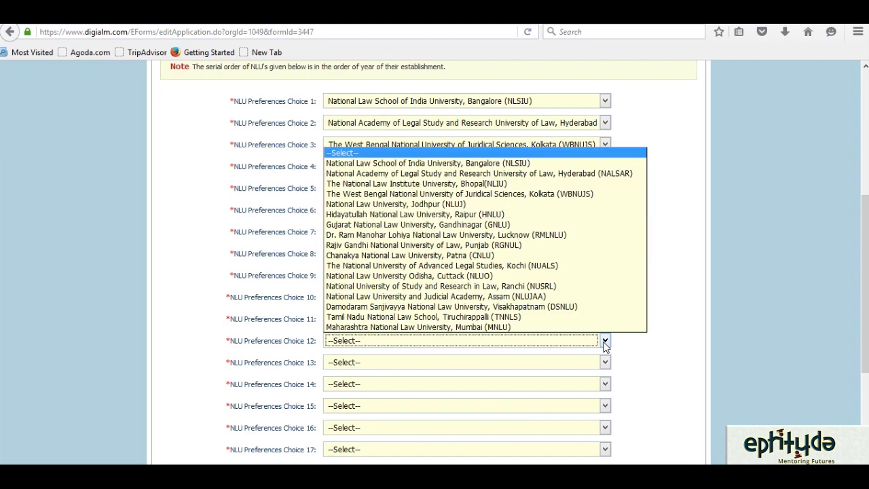
left_click(520, 237)
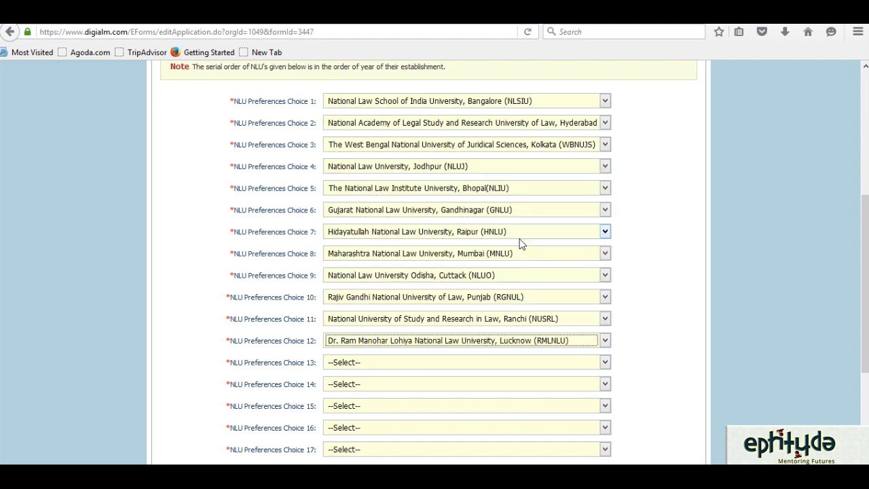
- Set NLU Choices 13–17 to CNLU, NUALS, NLUJAA, DSNLU and TNNLS
left_click(603, 363)
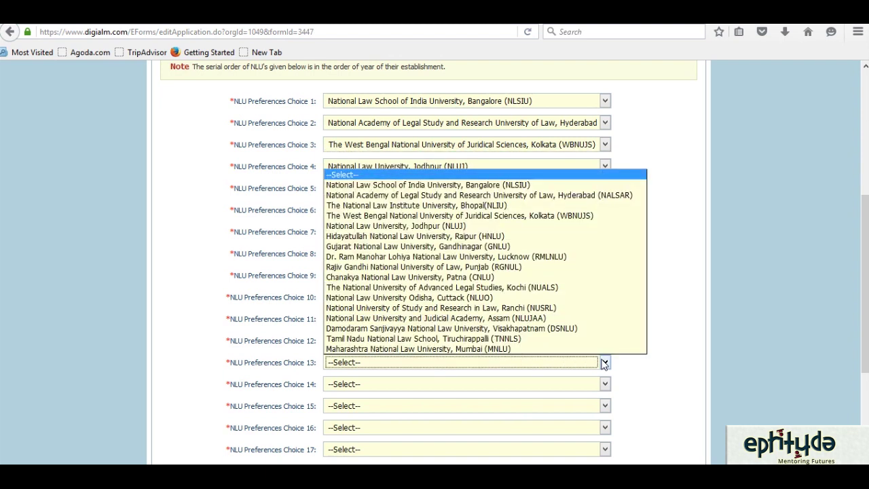
left_click(538, 278)
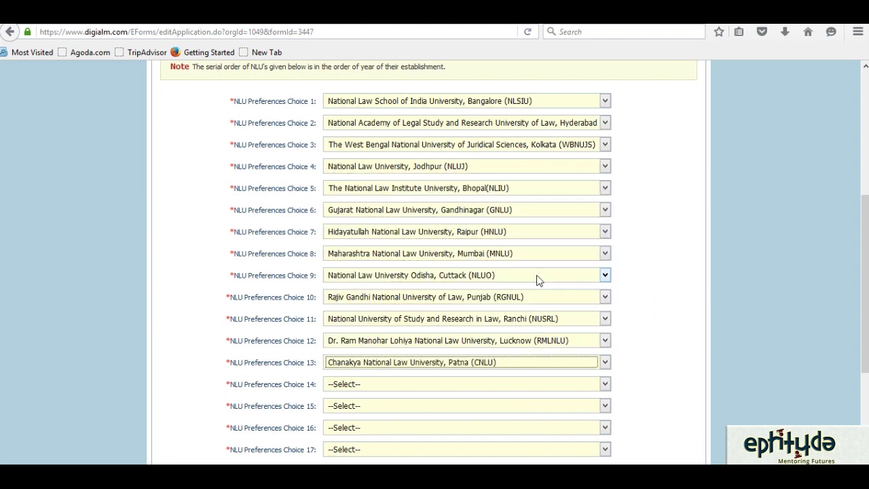
left_click(605, 384)
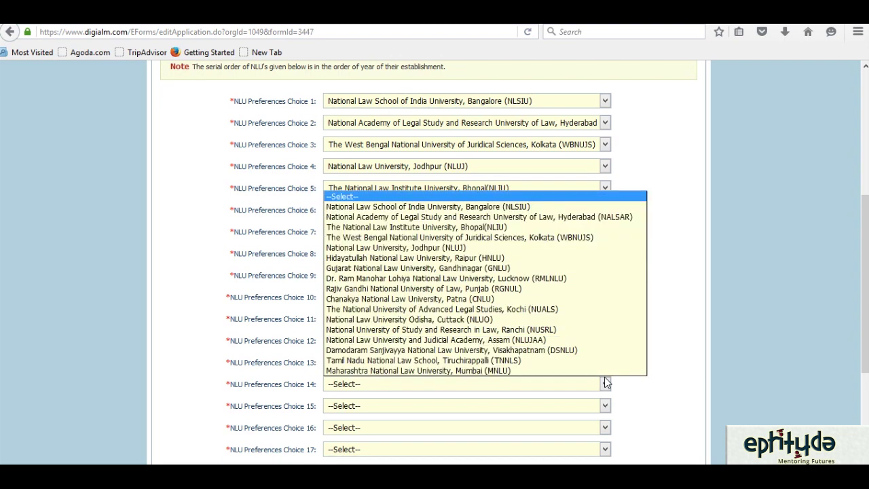
left_click(560, 310)
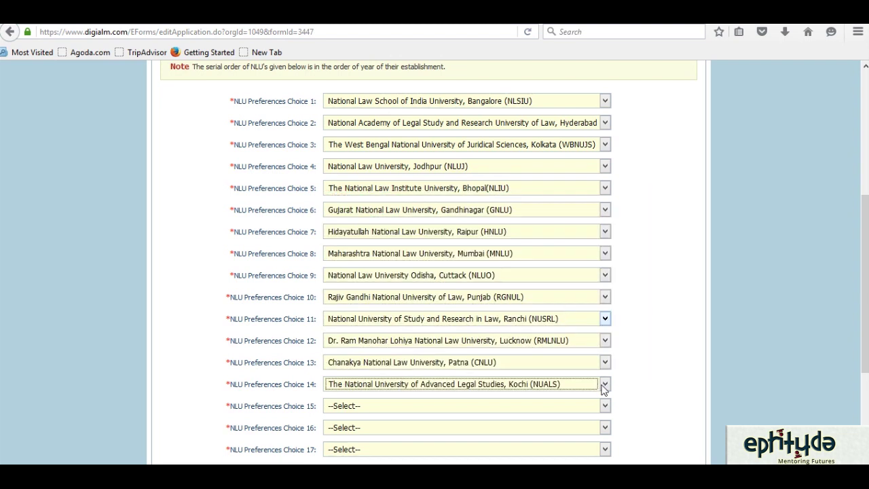
left_click(605, 405)
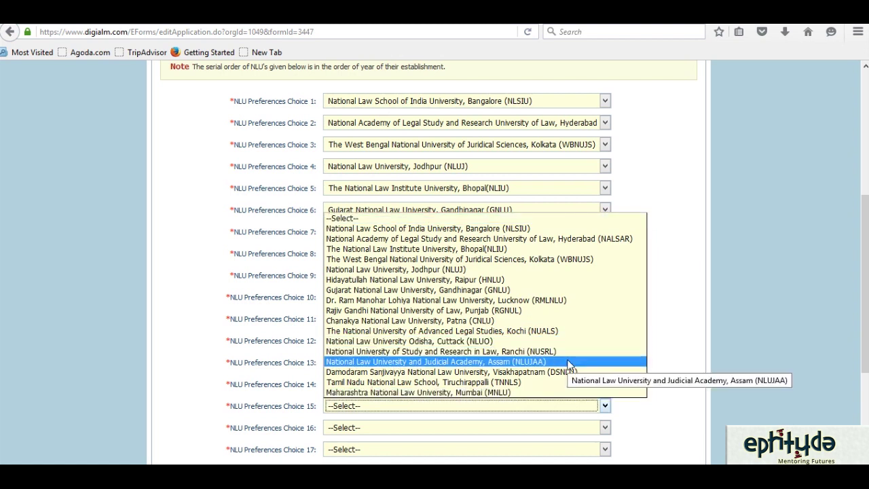
left_click(568, 362)
left_click(605, 426)
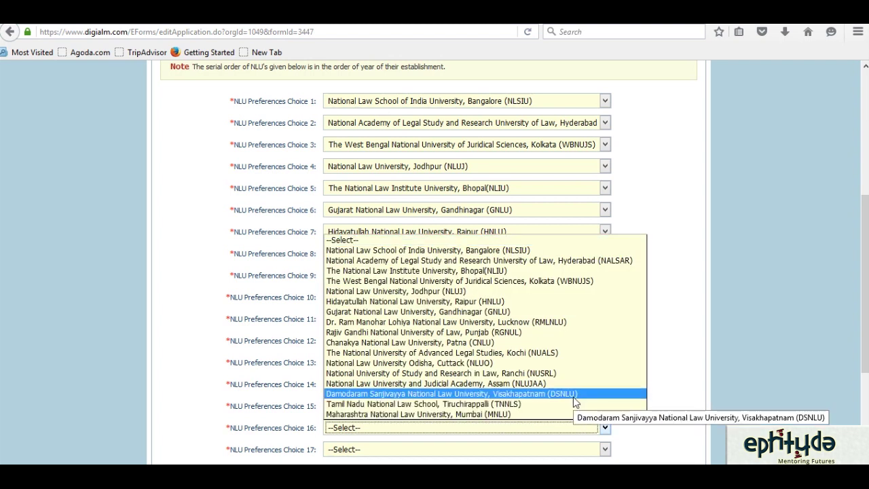
left_click(574, 396)
left_click(607, 451)
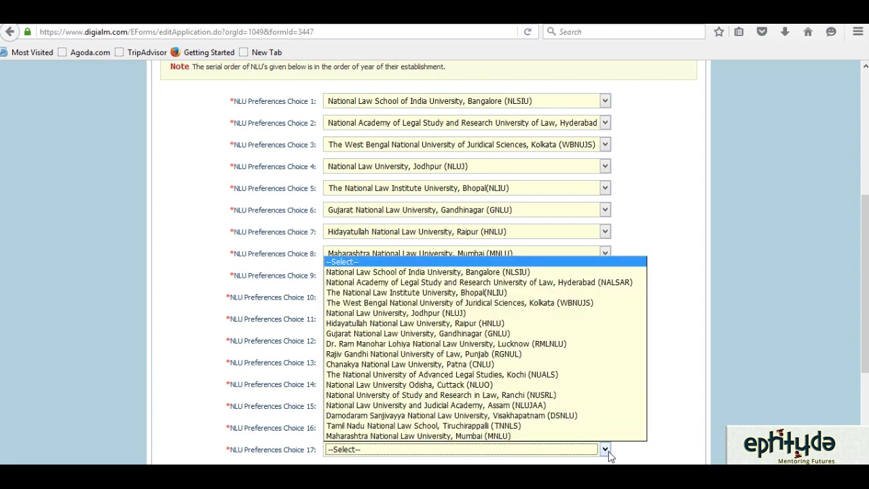
left_click(533, 426)
left_click(766, 271)
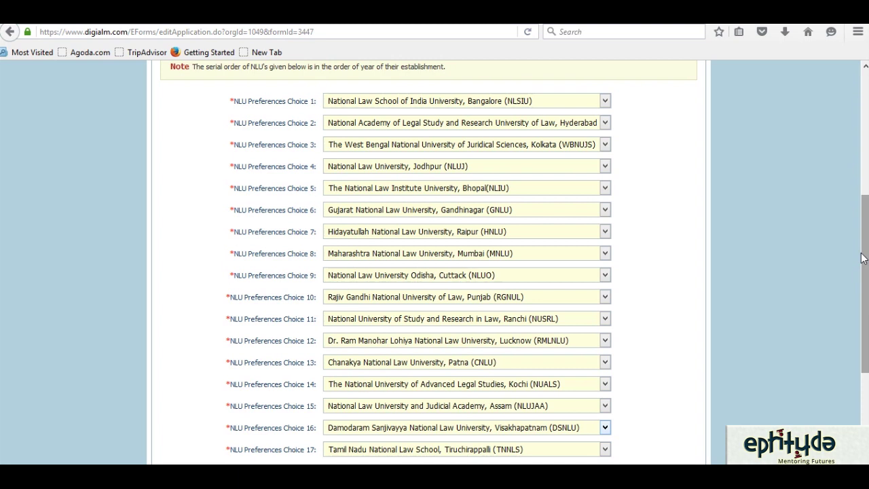
- Save the NLU preferences with Save & Continue and acknowledge the 'Data Saved Successfully' alert
mouse_move(865, 271)
left_mouse_down()
mouse_move(865, 329)
mouse_move(865, 255)
mouse_move(867, 286)
left_mouse_up()
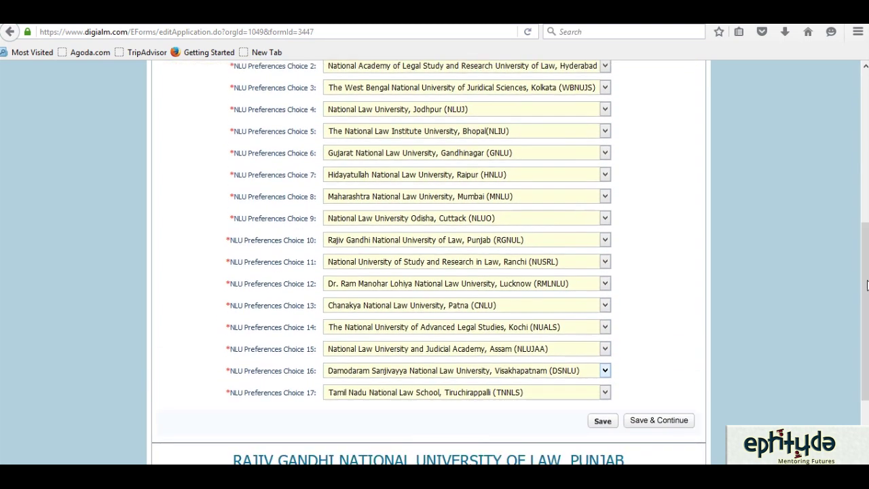
left_click(669, 421)
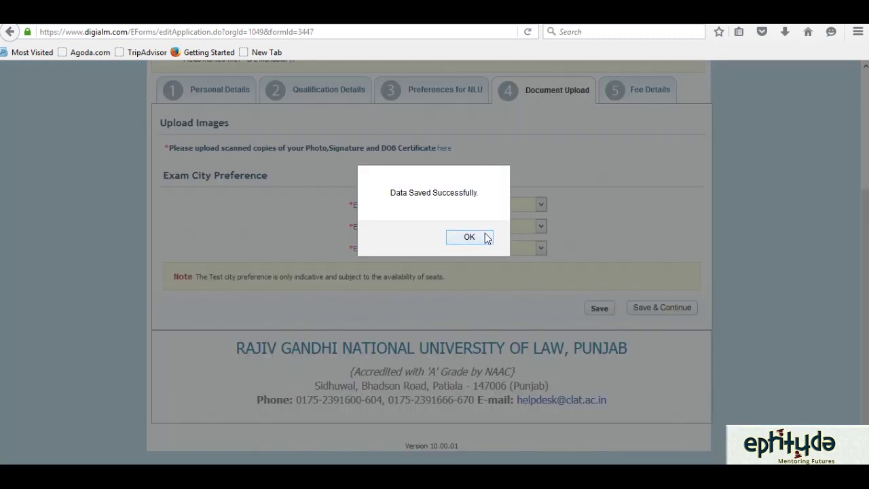
left_click(485, 235)
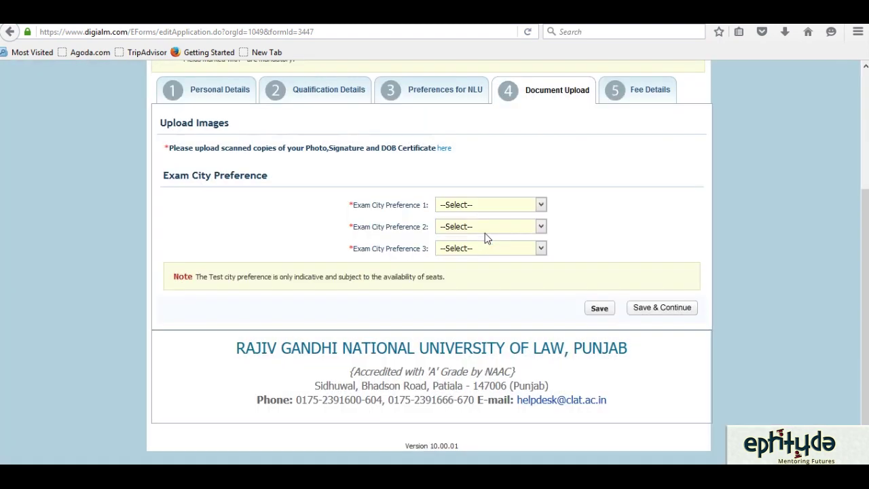
- Choose Delhi, Gurgaon and Noida as Exam City Preferences 1–3, then Save & Continue
left_click(541, 206)
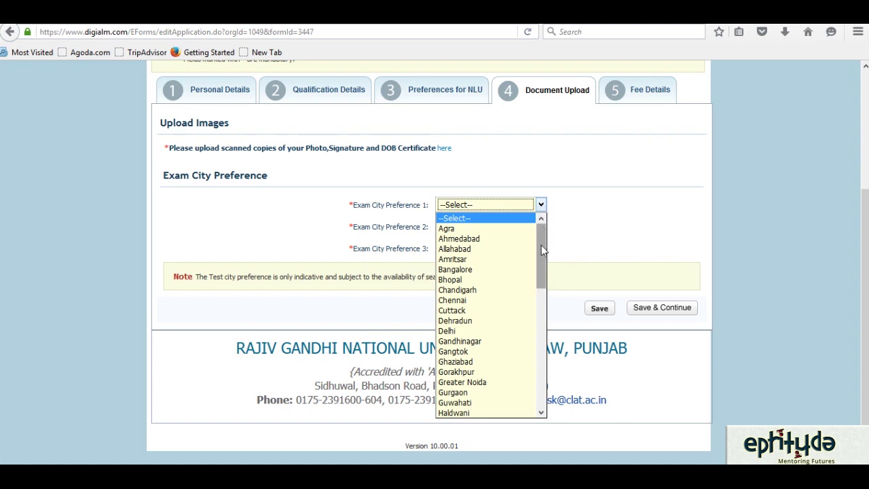
scroll(543, 250, "down", 1)
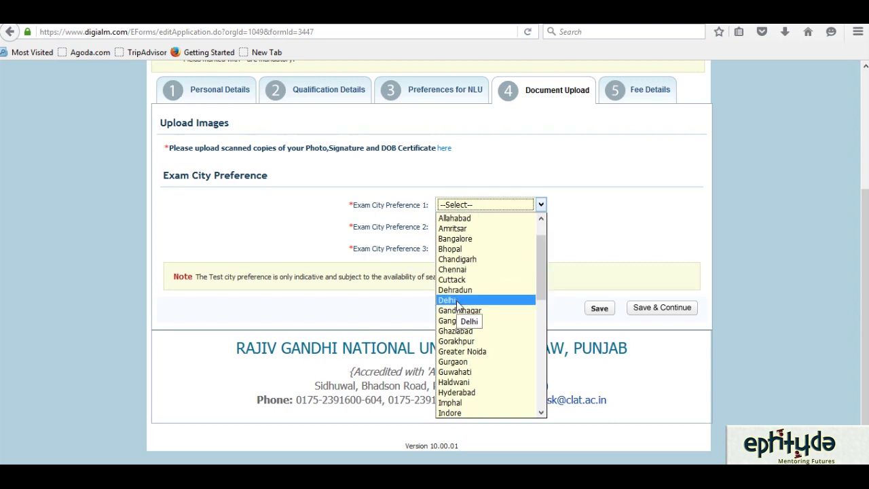
left_click(456, 300)
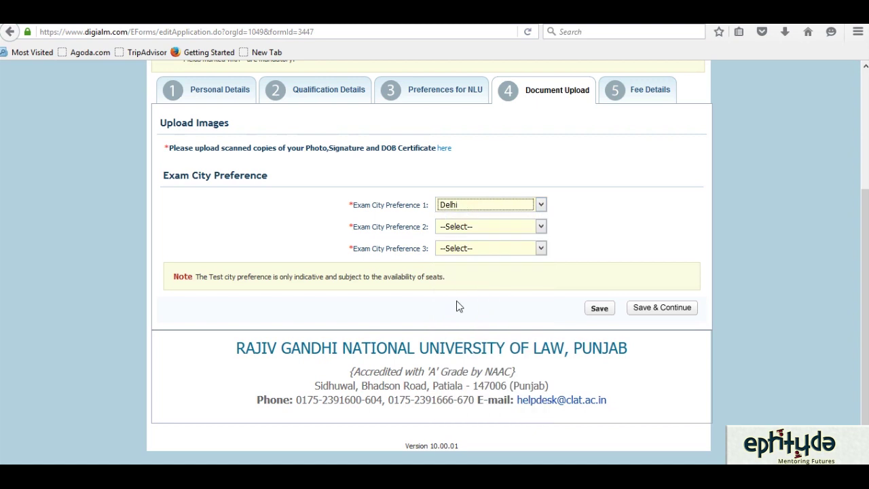
left_click(541, 226)
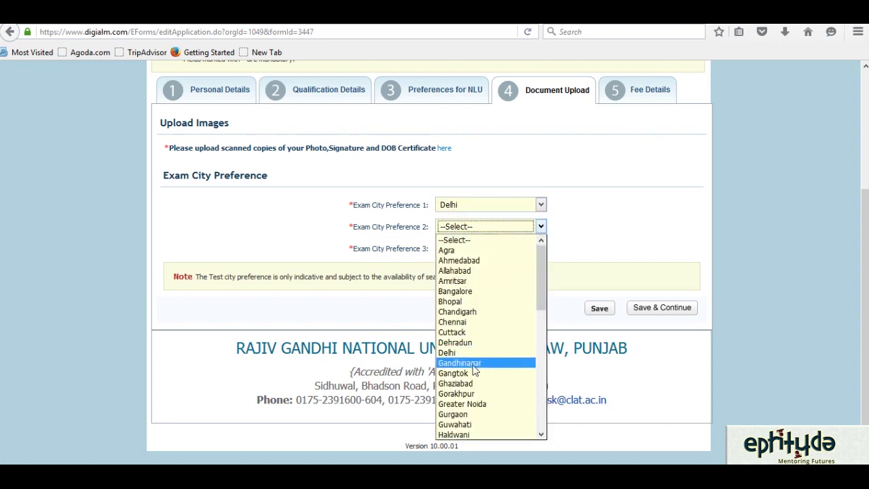
left_click(467, 414)
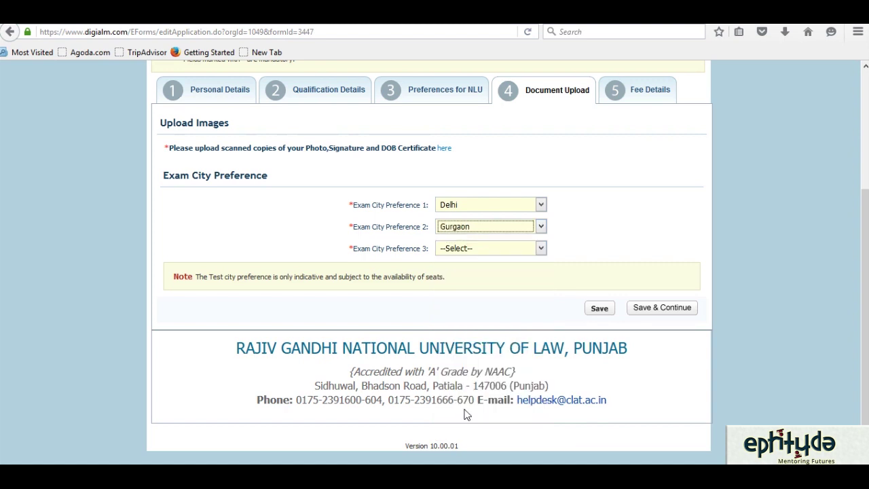
left_click(542, 248)
left_click_drag(540, 301, 550, 376)
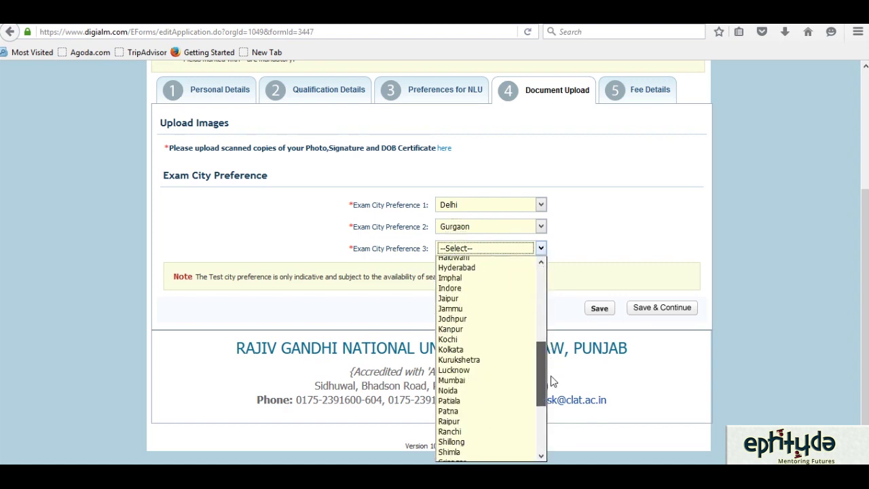
left_click(516, 392)
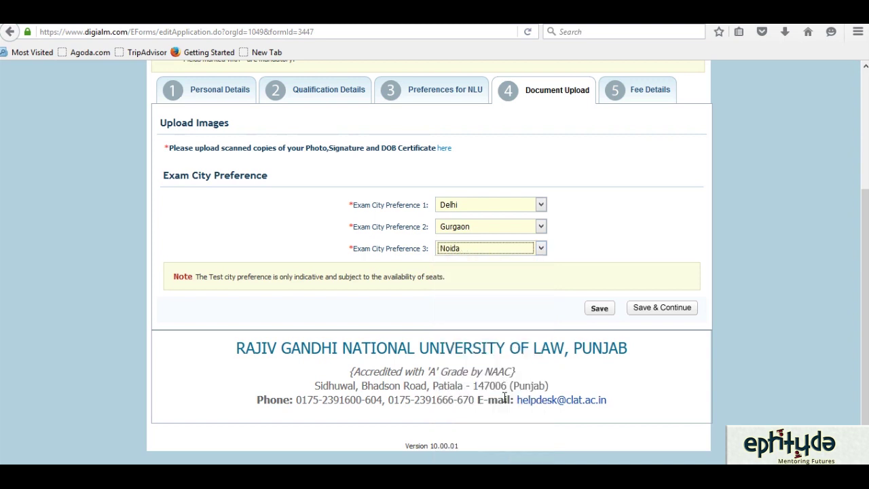
left_click(650, 310)
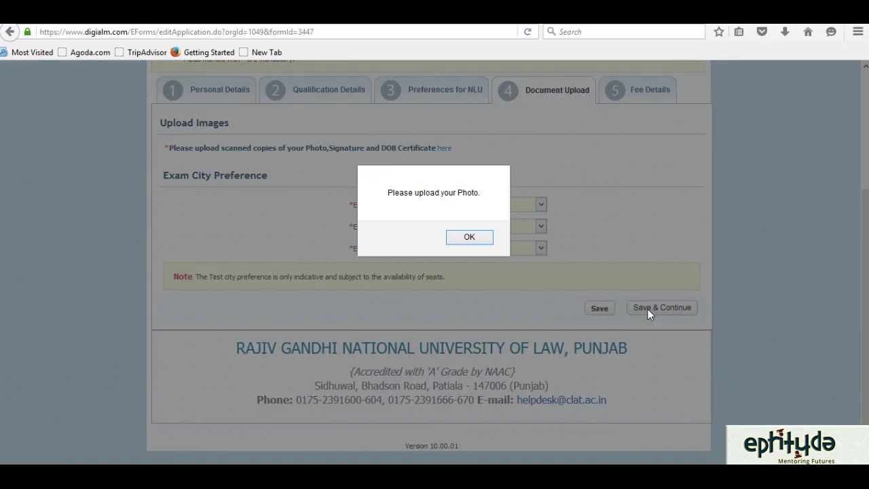
- Dismiss the 'Please upload your Photo.' alert with OK
left_click(467, 237)
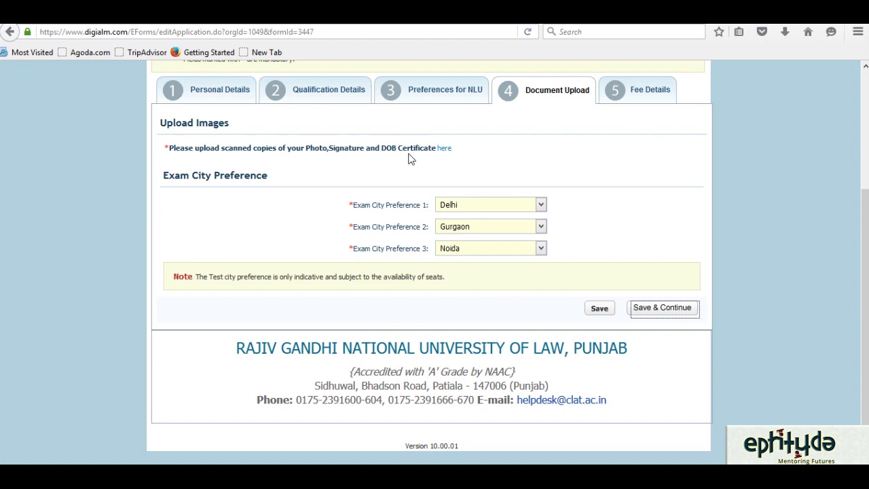
- Open the Document / Image Upload window and bring up the file picker for the Photograph
left_click(444, 149)
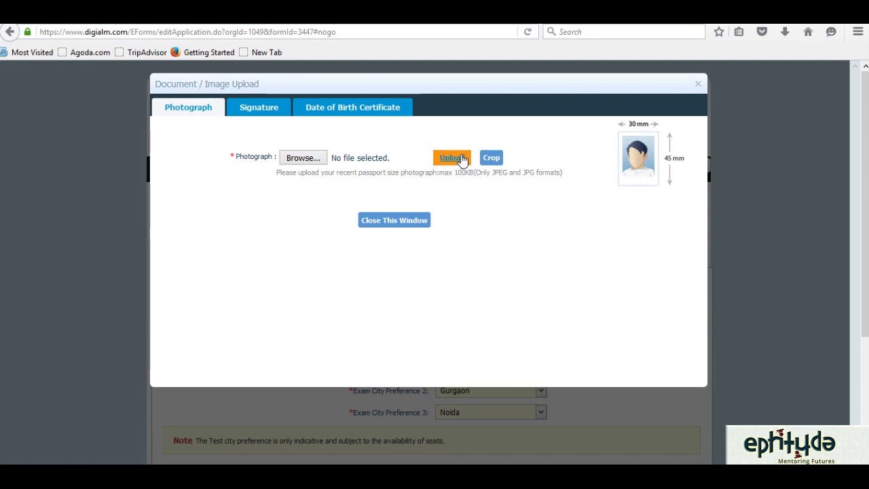
left_click(461, 158)
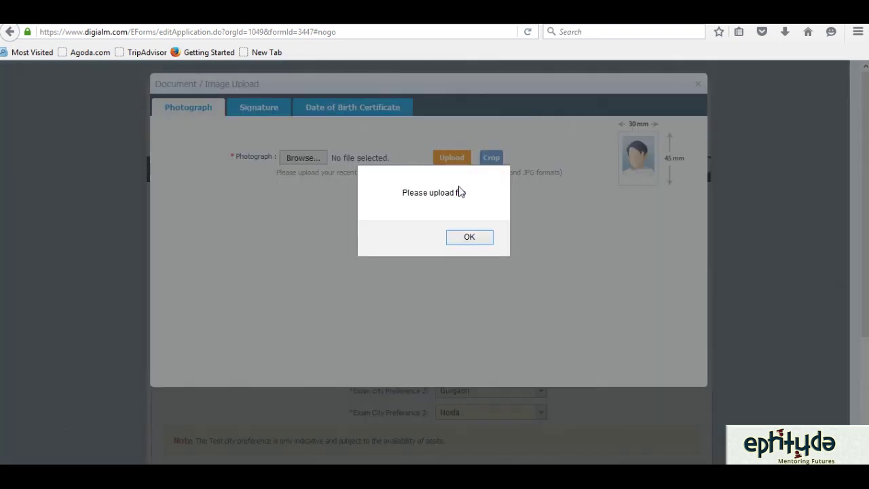
left_click(466, 237)
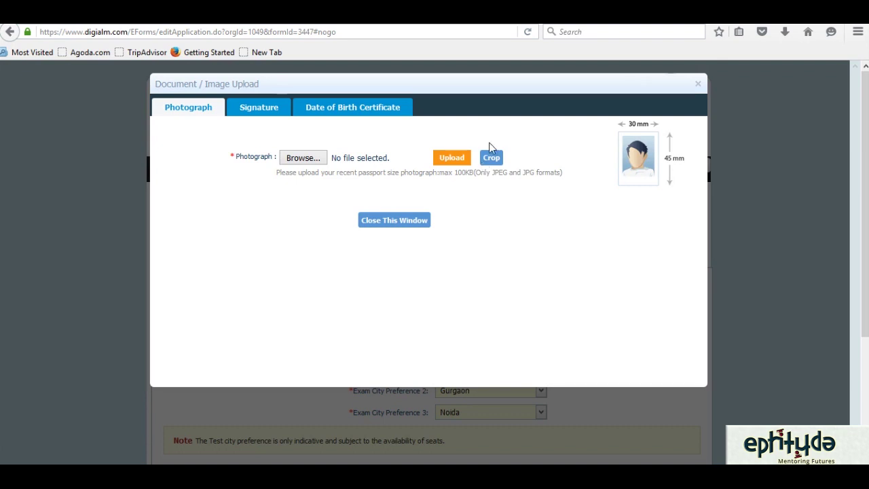
left_click(302, 163)
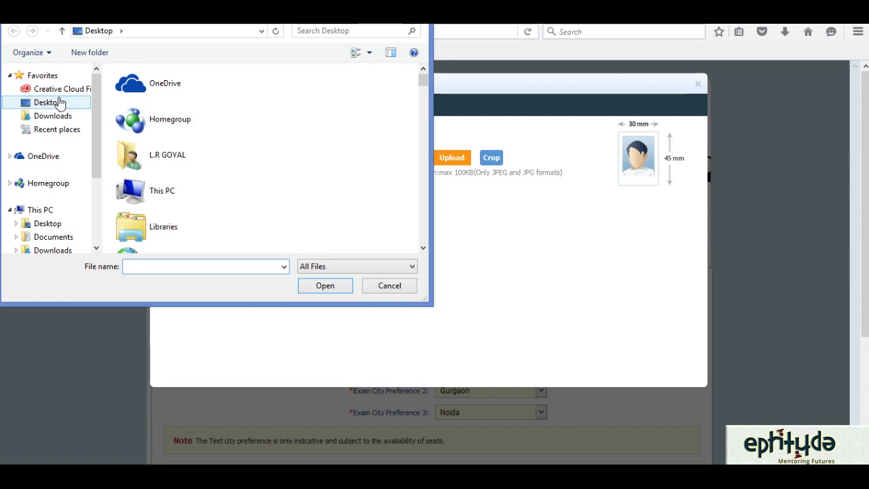
- Choose Photograph.jpg from New folder (3) and upload it as the applicant's photo
left_click(170, 123)
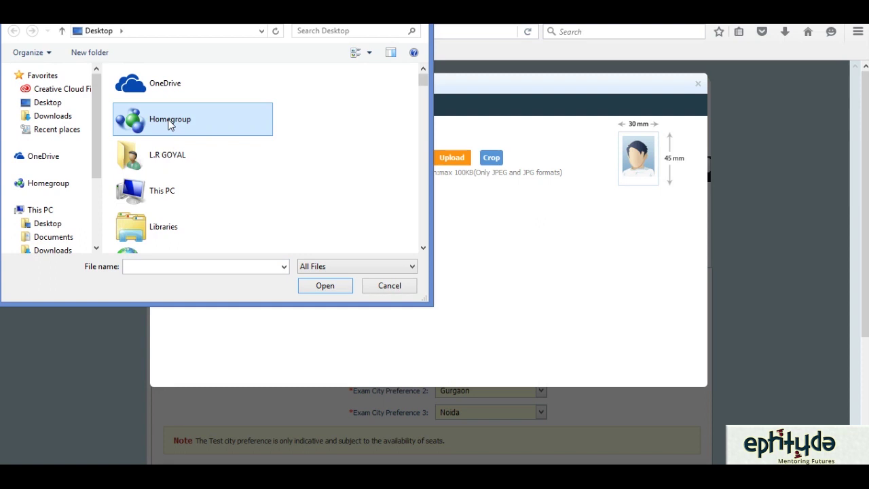
scroll(170, 124, "down", 6)
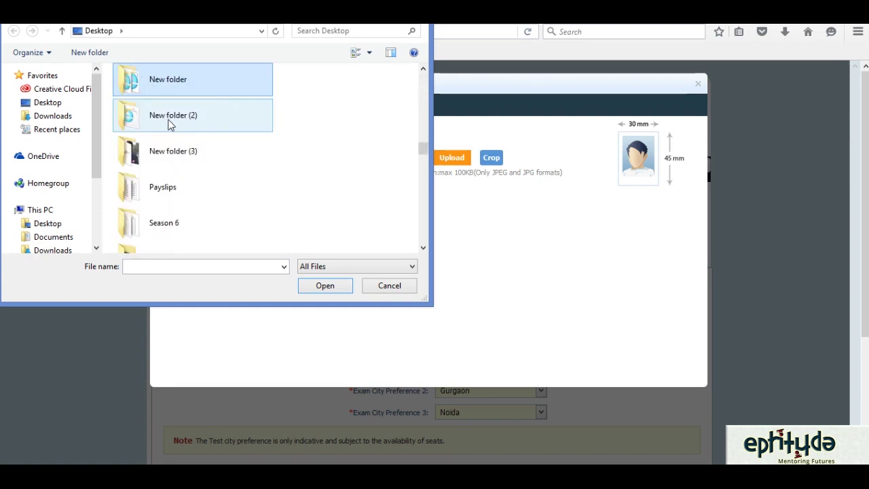
double_click(174, 156)
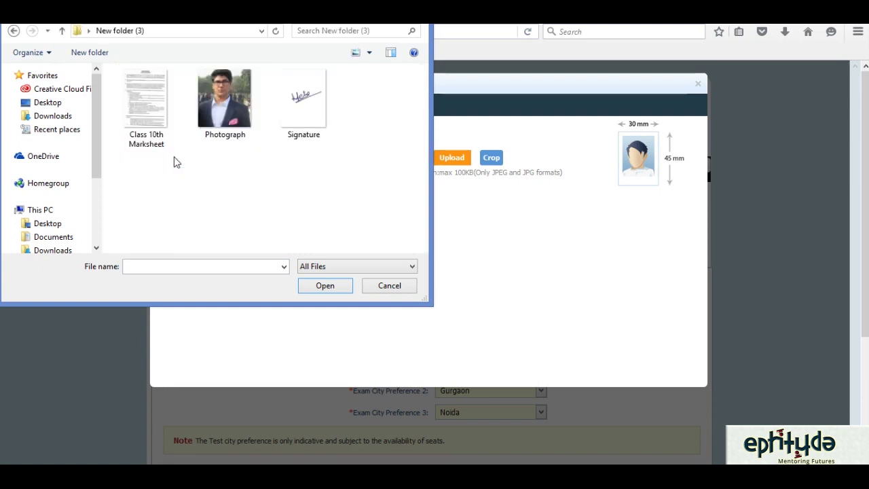
mouse_move(220, 107)
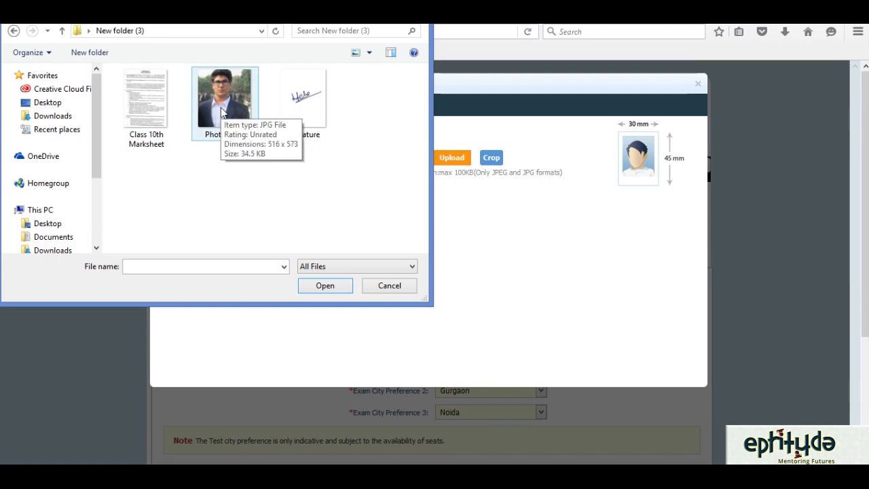
double_click(220, 108)
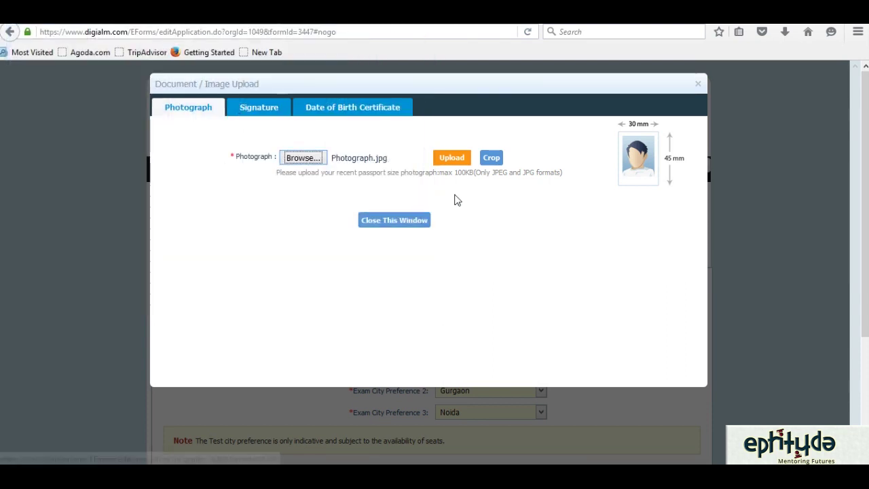
left_click(439, 161)
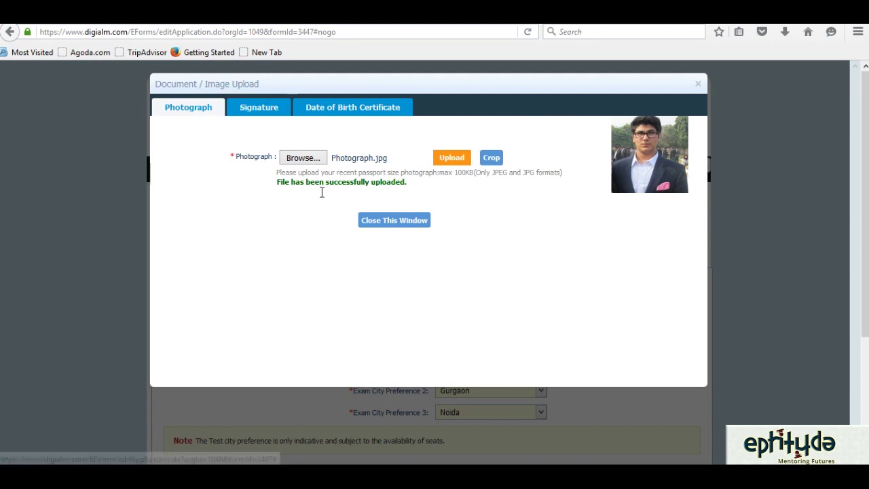
- Upload Signature.jpg in the Signature tab, then switch to the Date of Birth Certificate tab
left_click(253, 113)
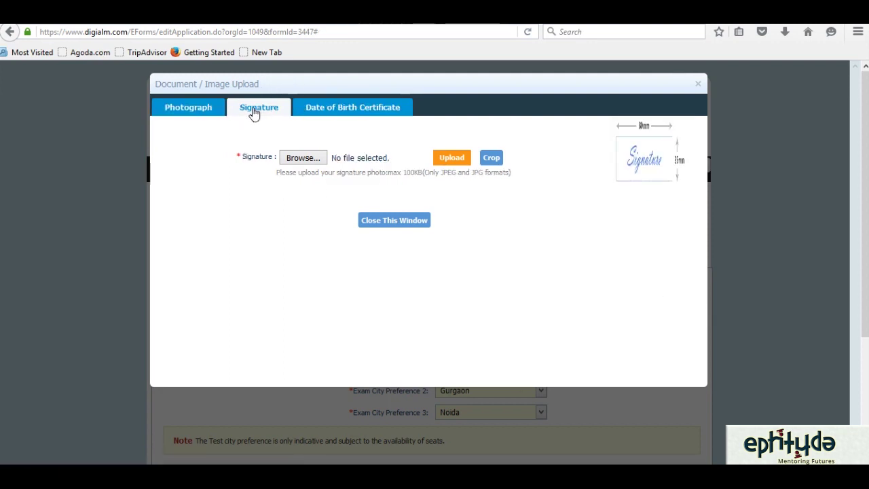
left_click(304, 163)
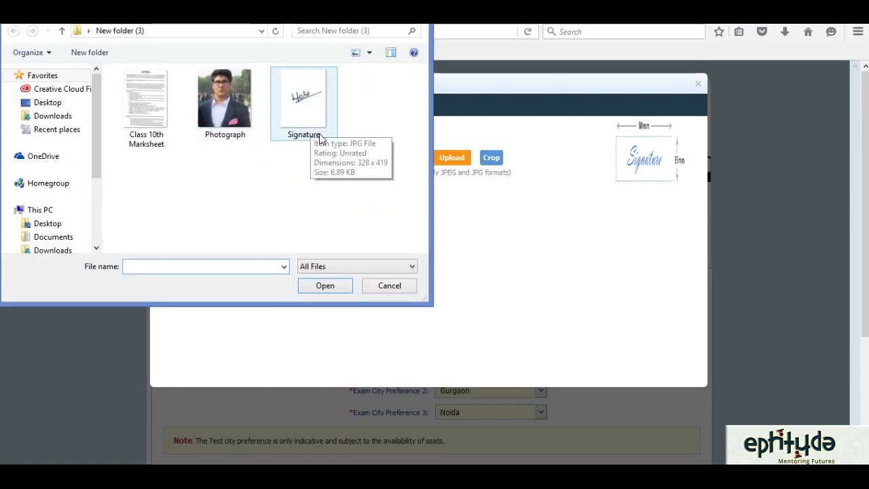
double_click(299, 101)
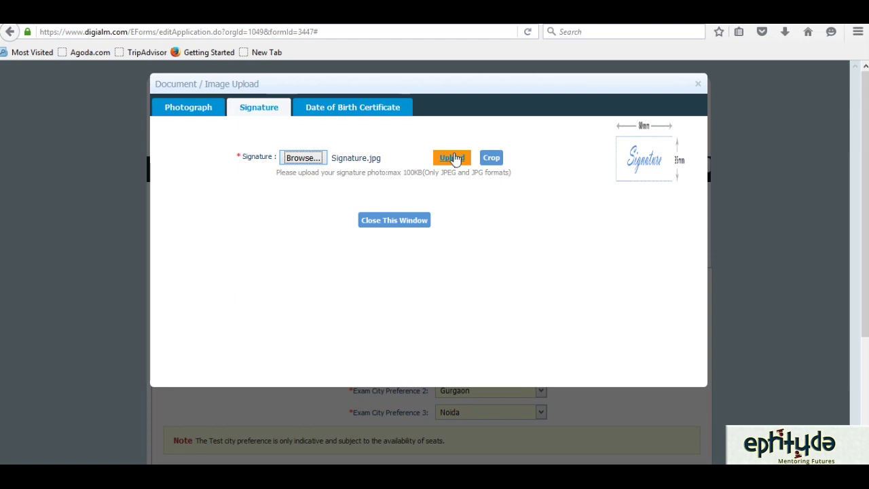
left_click(454, 158)
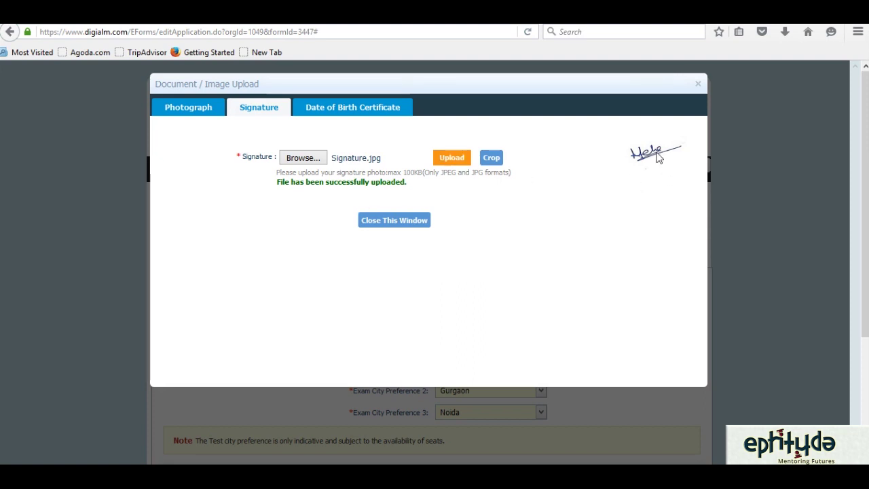
left_click(339, 108)
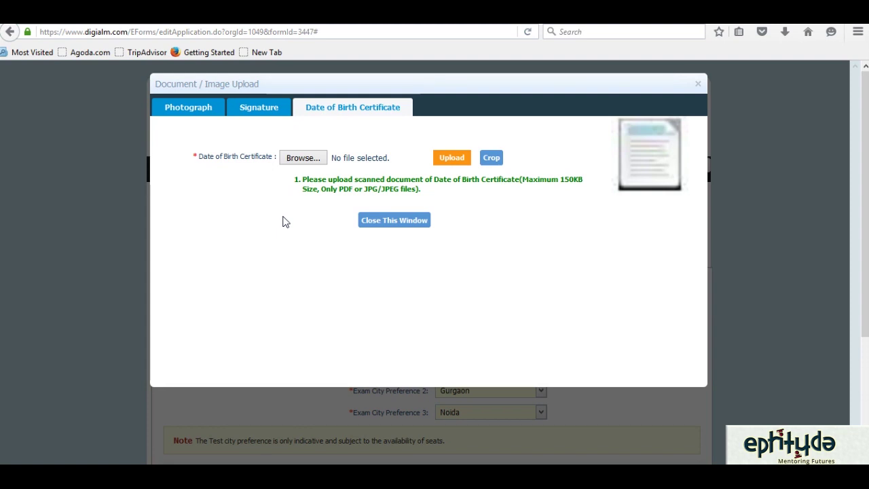
- Browse to Class 10th Marksheet.jpg and upload it in the Date of Birth Certificate tab
left_click(309, 159)
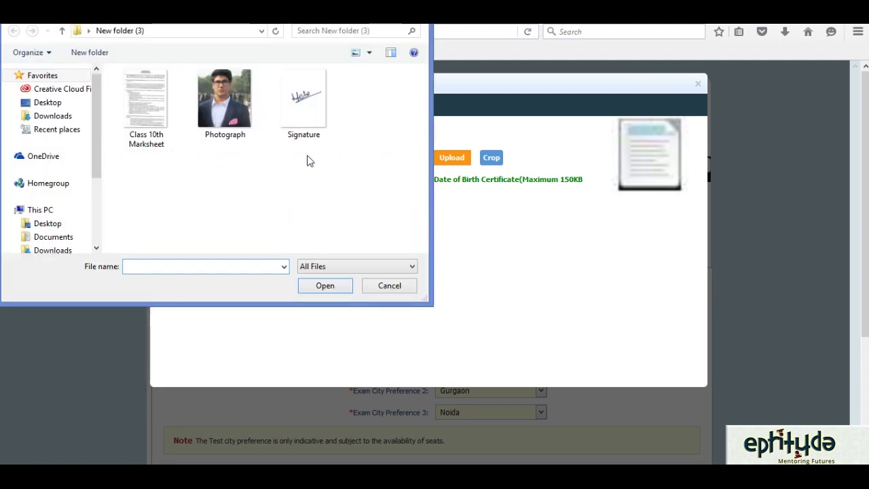
double_click(157, 88)
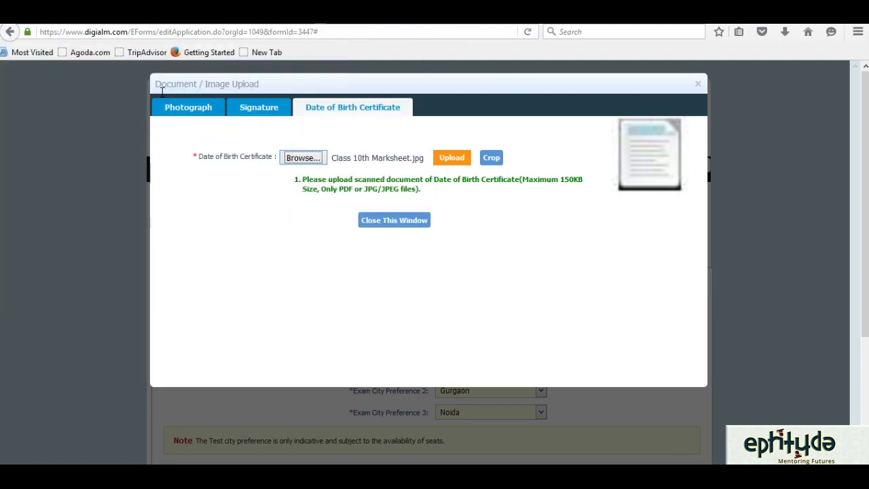
left_click(451, 158)
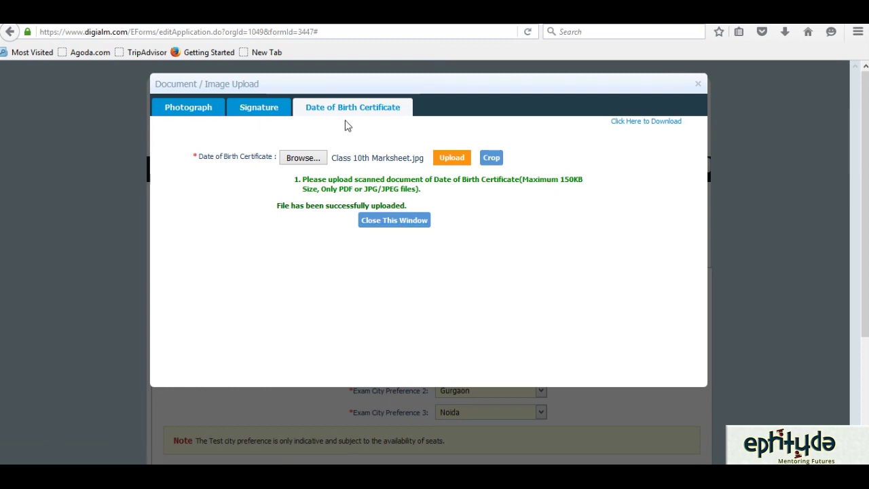
- Close the upload window, save the Document Upload step and acknowledge the Data Saved alert
left_click(402, 222)
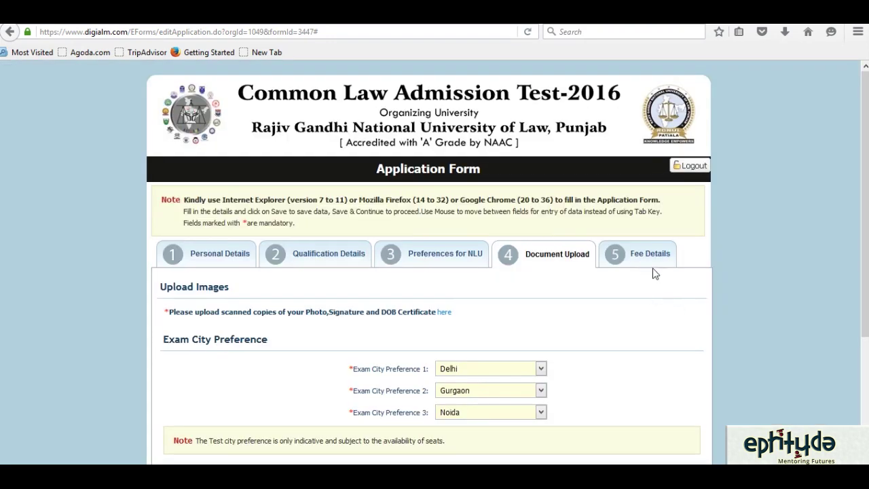
scroll(435, 264, "down", 4)
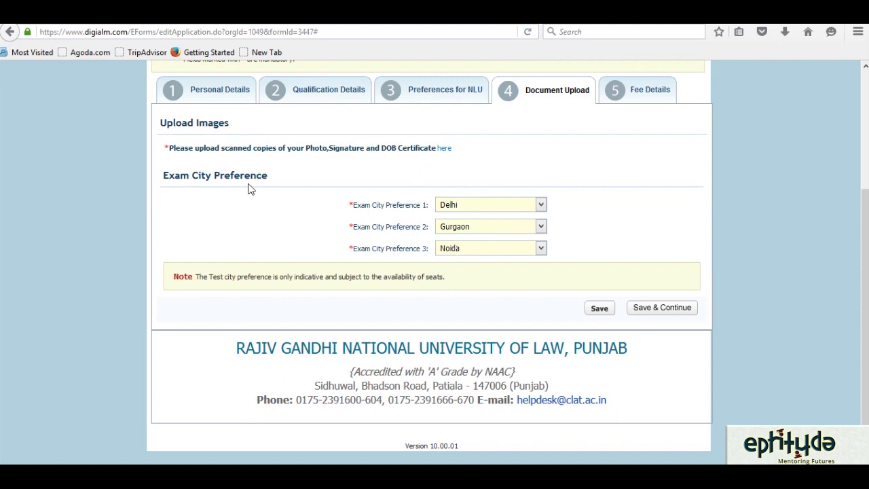
left_click(656, 309)
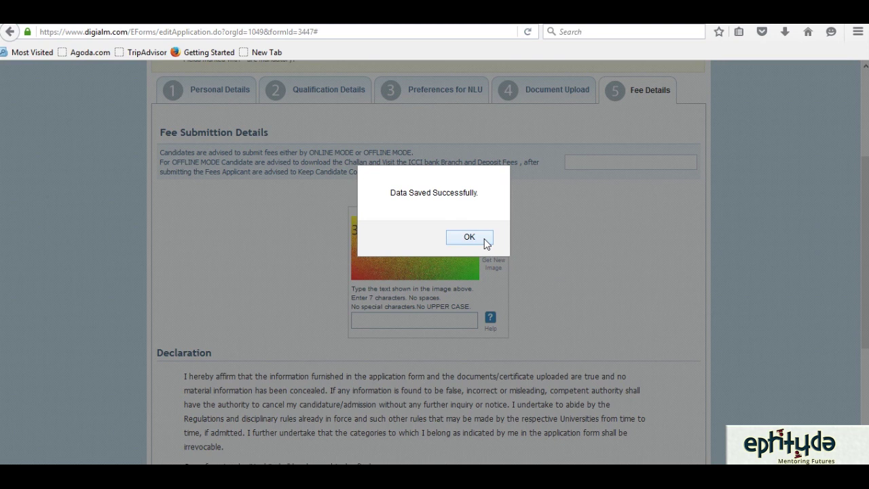
left_click(485, 239)
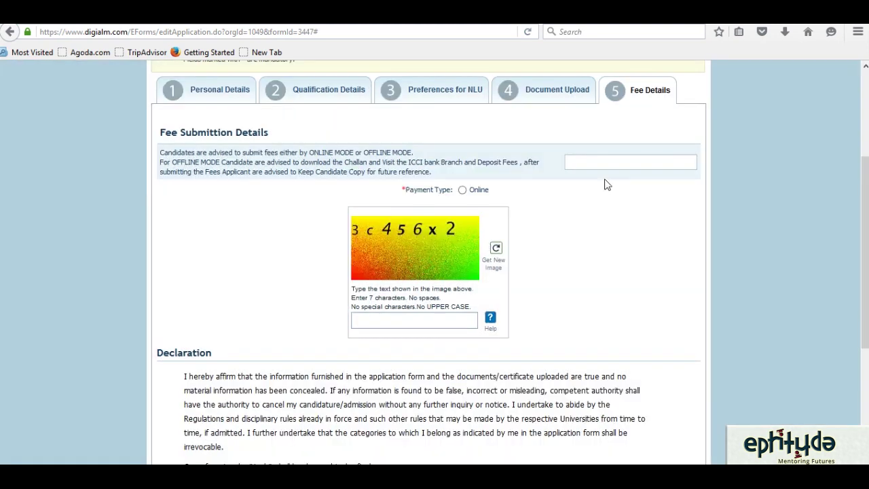
- Choose Online as the payment type for the 4000.00 fee and enter captcha '3c456x2'
left_click(585, 165)
left_click(462, 191)
left_click(381, 324)
type("3c456x2")
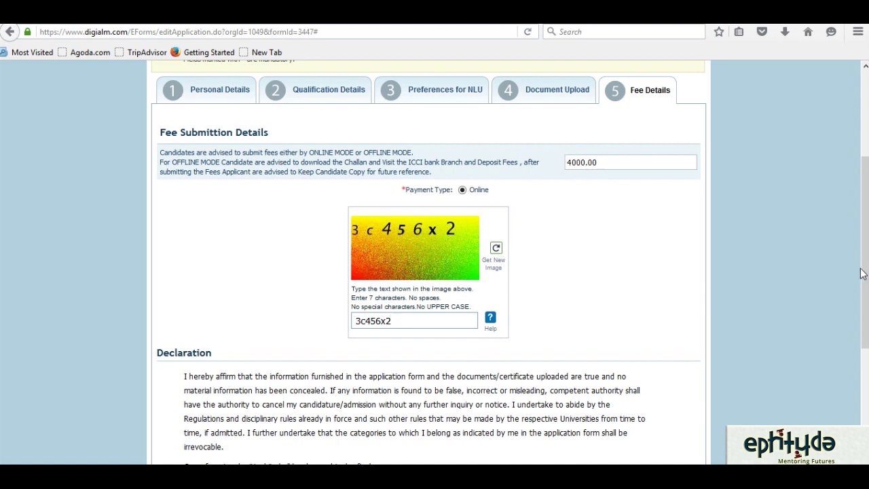
left_click_drag(866, 331, 866, 399)
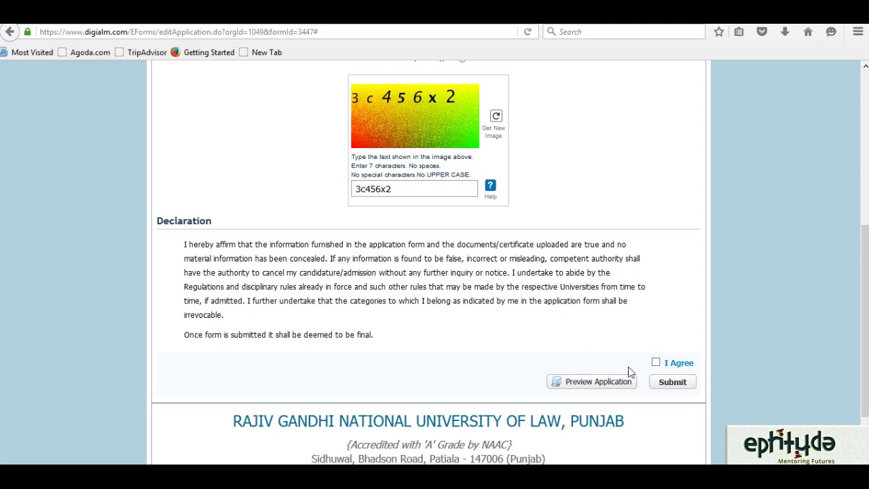
- Tick I Agree, then scroll through the Preview Application window and close it
left_click(657, 363)
left_click(627, 384)
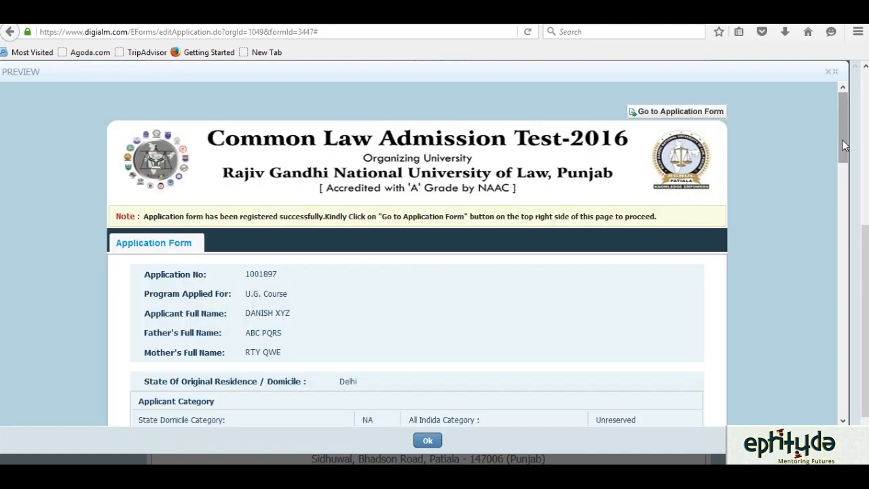
left_click_drag(844, 146, 834, 404)
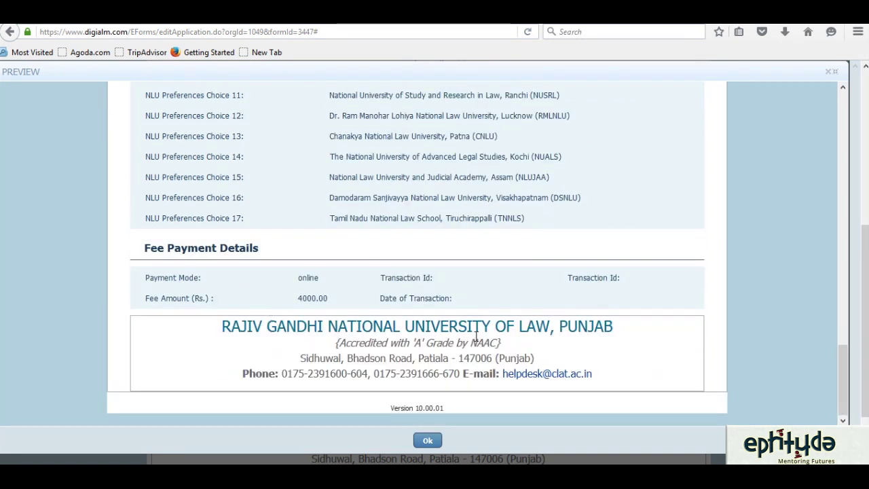
left_click(428, 442)
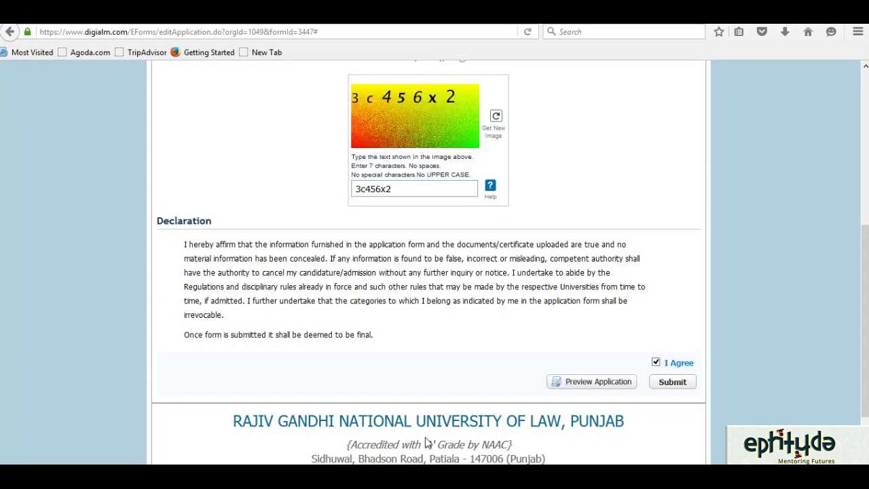
- Submit the application form and confirm the 'Are you sure' prompt with OK
left_click(677, 382)
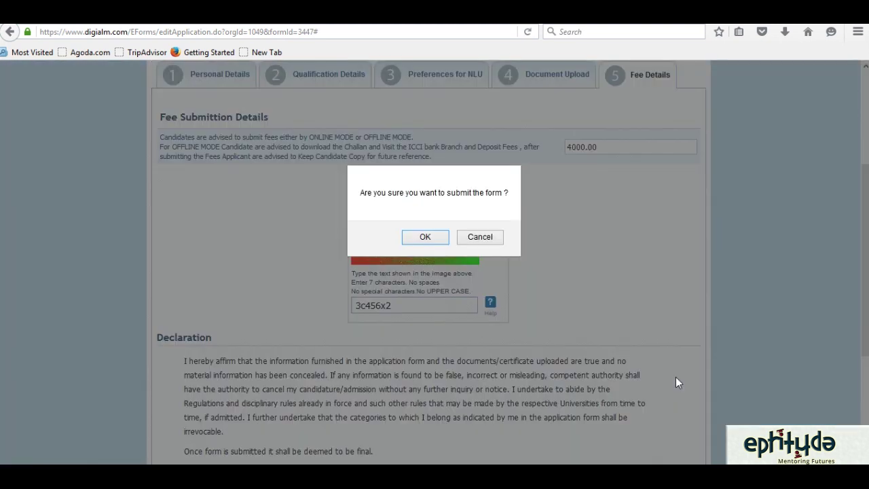
left_click(424, 234)
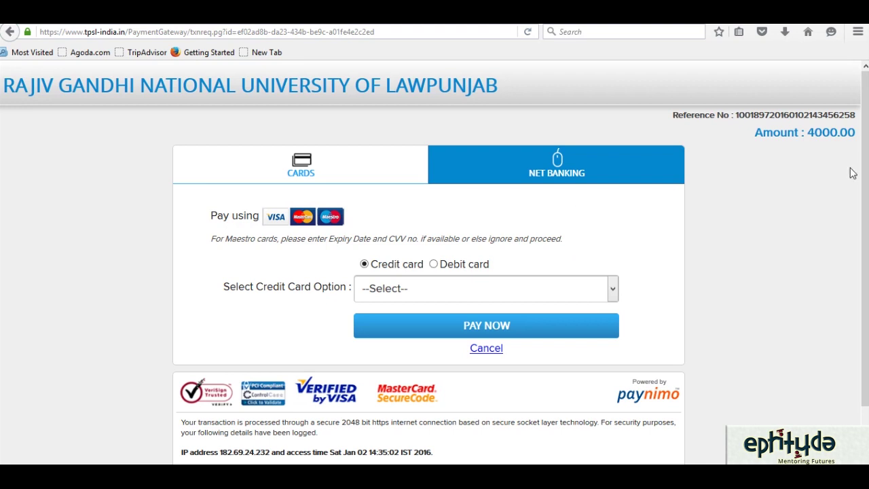
- Pick VISA from the Select Credit Card Option list to reveal the card fields
left_click_drag(863, 164, 866, 205)
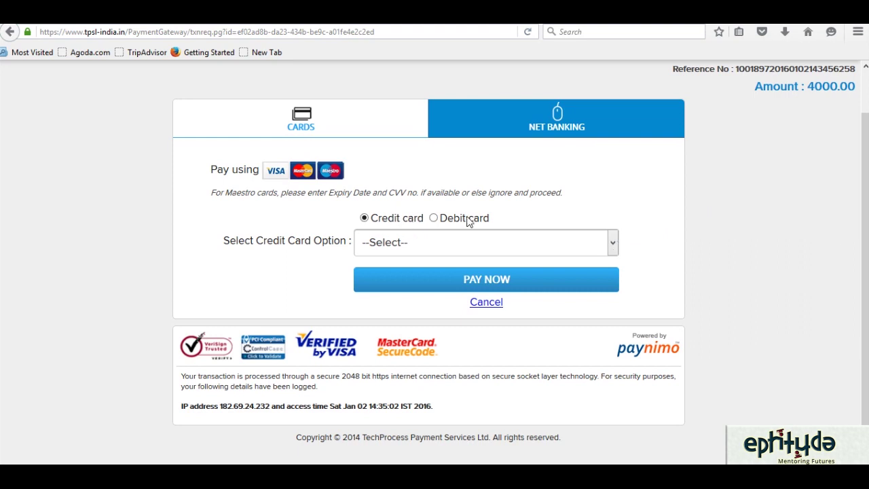
left_click(614, 246)
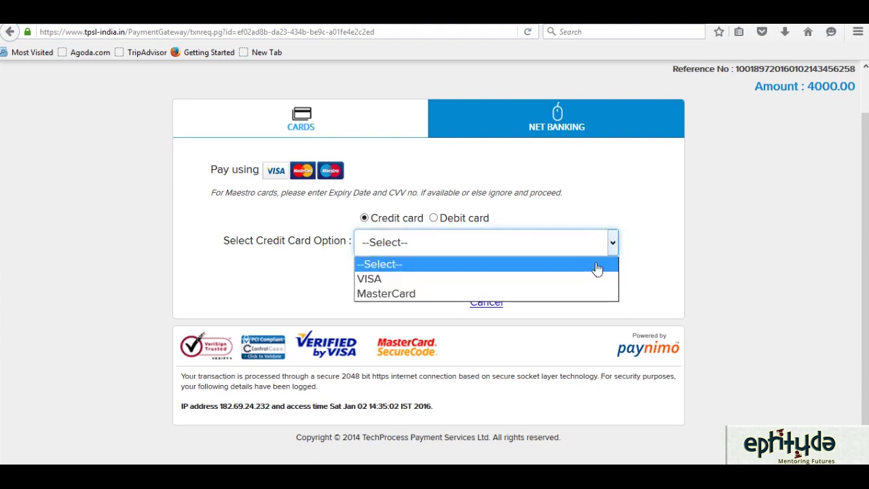
left_click(586, 284)
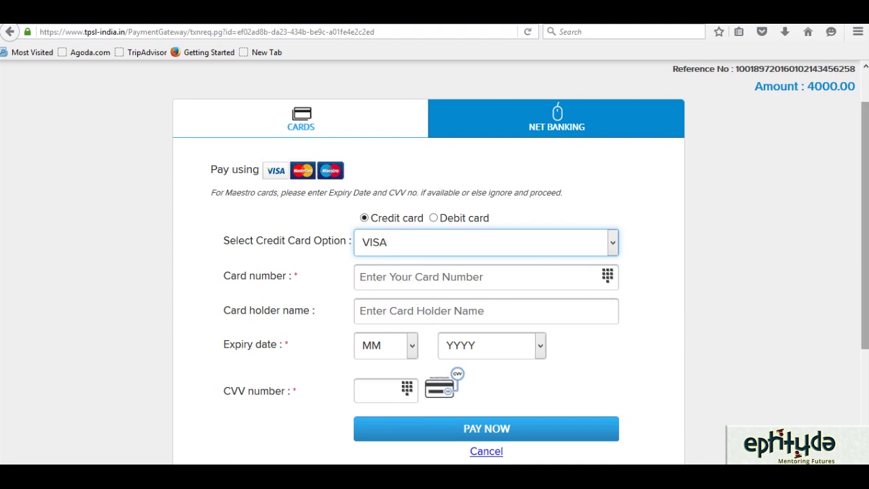
left_click_drag(864, 224, 844, 330)
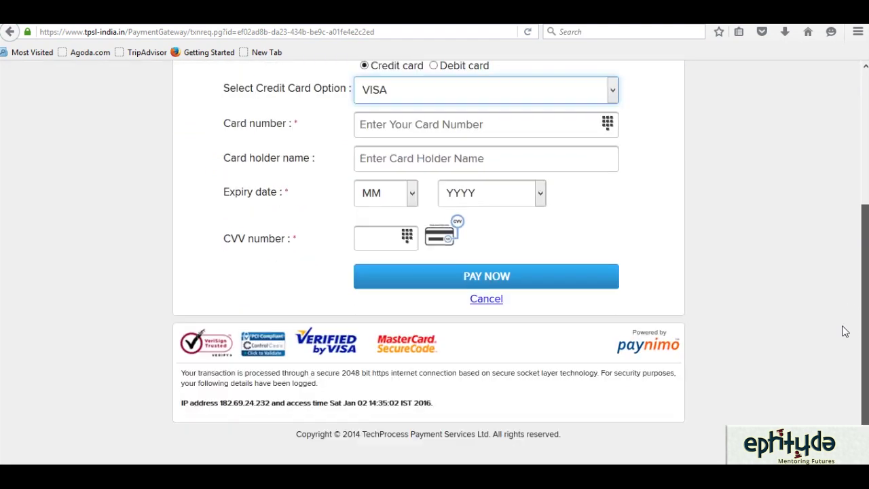